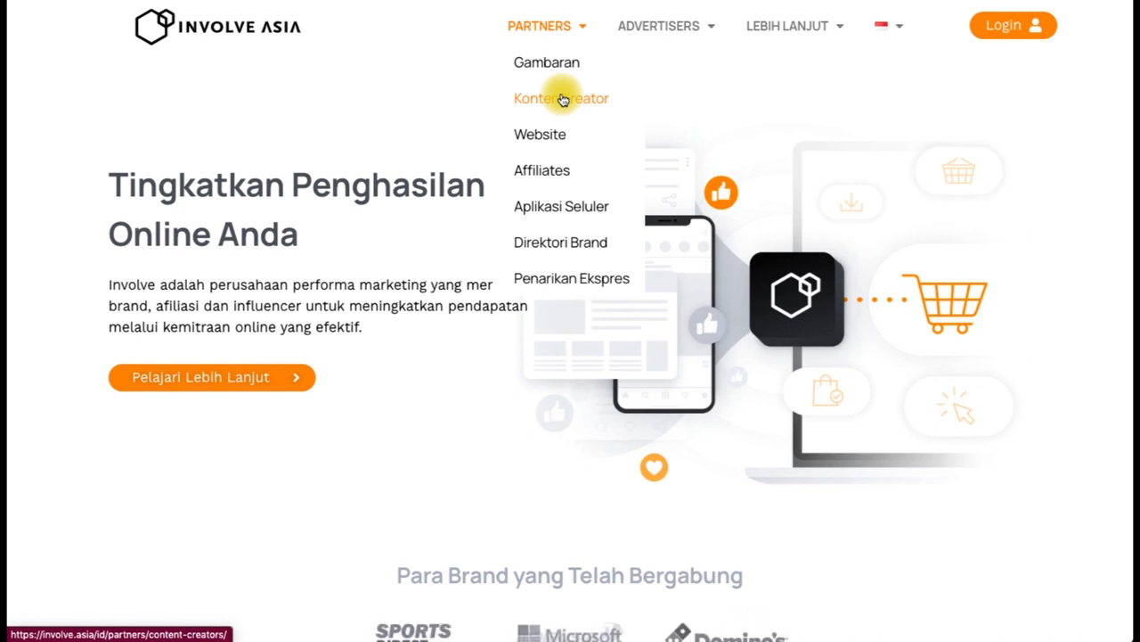
# Go to the Affiliates page for partners and open the registration form for a new account.
pyautogui.click(552, 171)
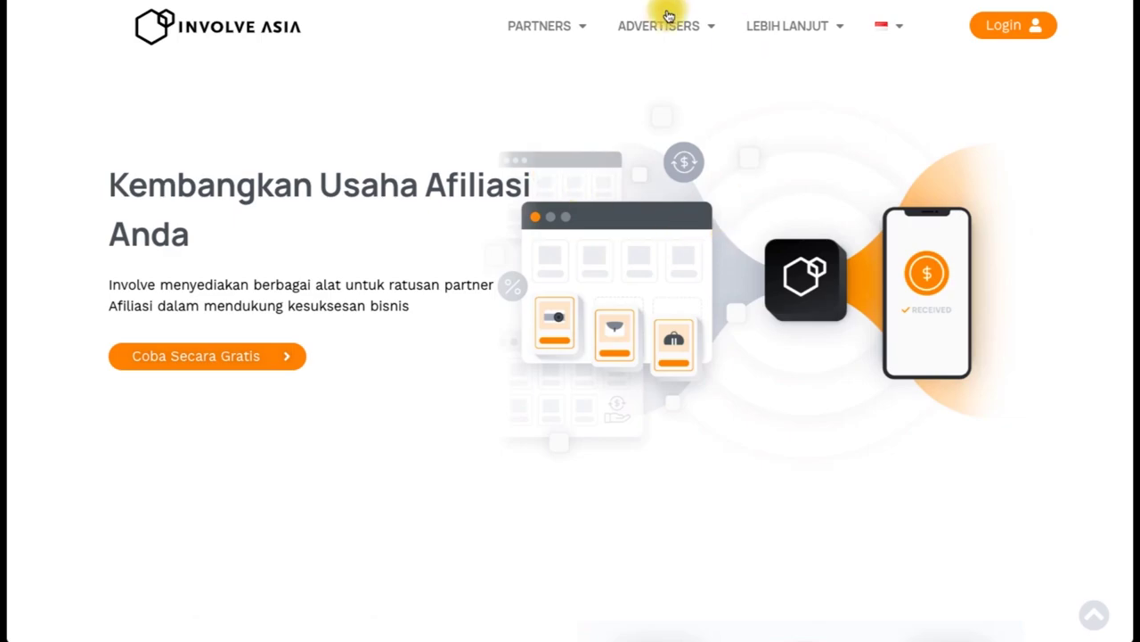
pyautogui.scroll(-5, 453, 349)
pyautogui.scroll(-15, 453, 352)
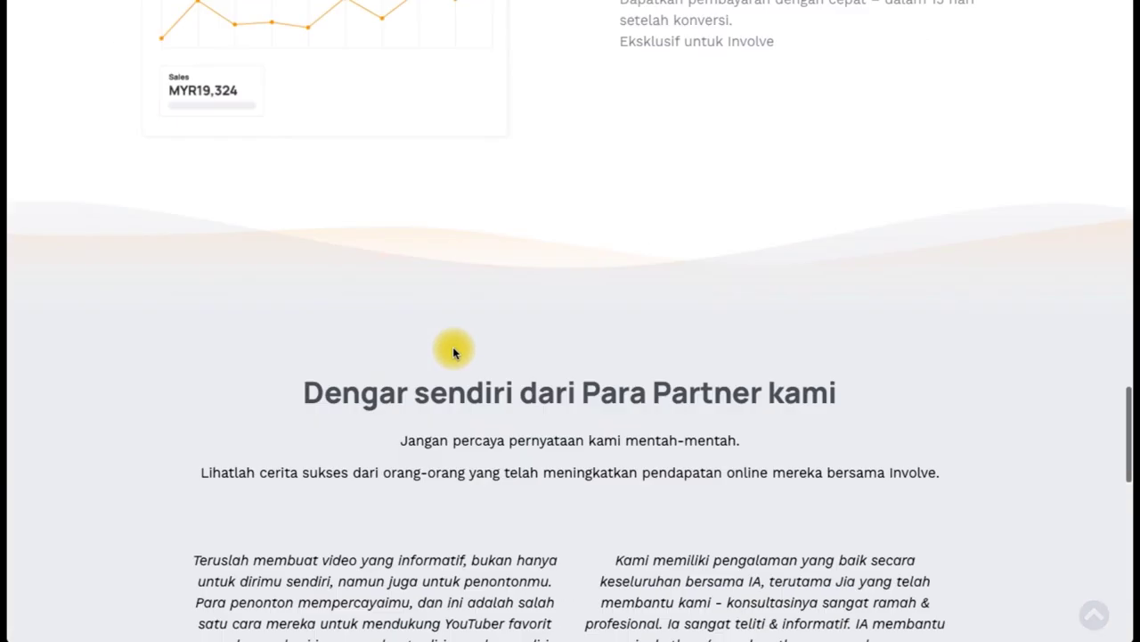
pyautogui.scroll(1, 532, 105)
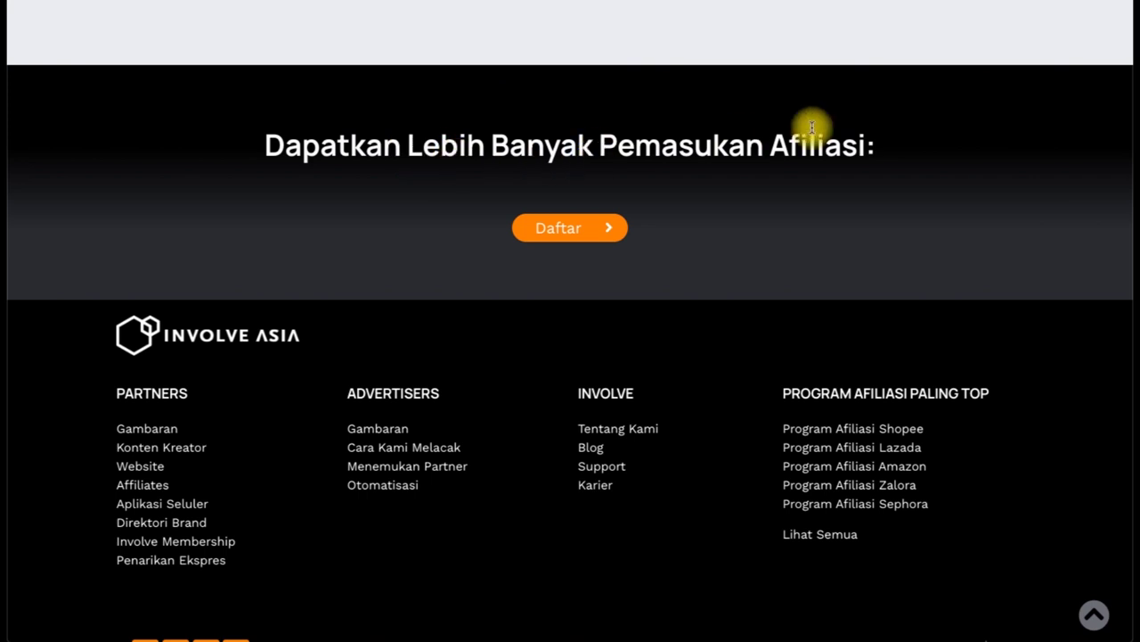
pyautogui.click(579, 235)
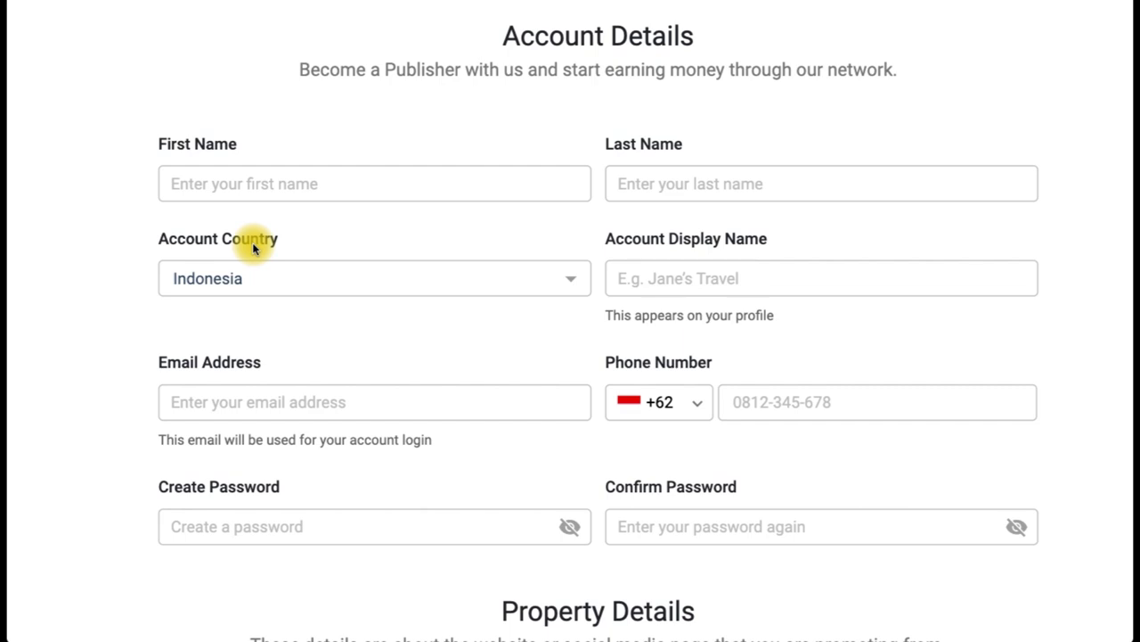
# Fill in the account's first name, last name, display name, email address and phone number.
pyautogui.click(252, 178)
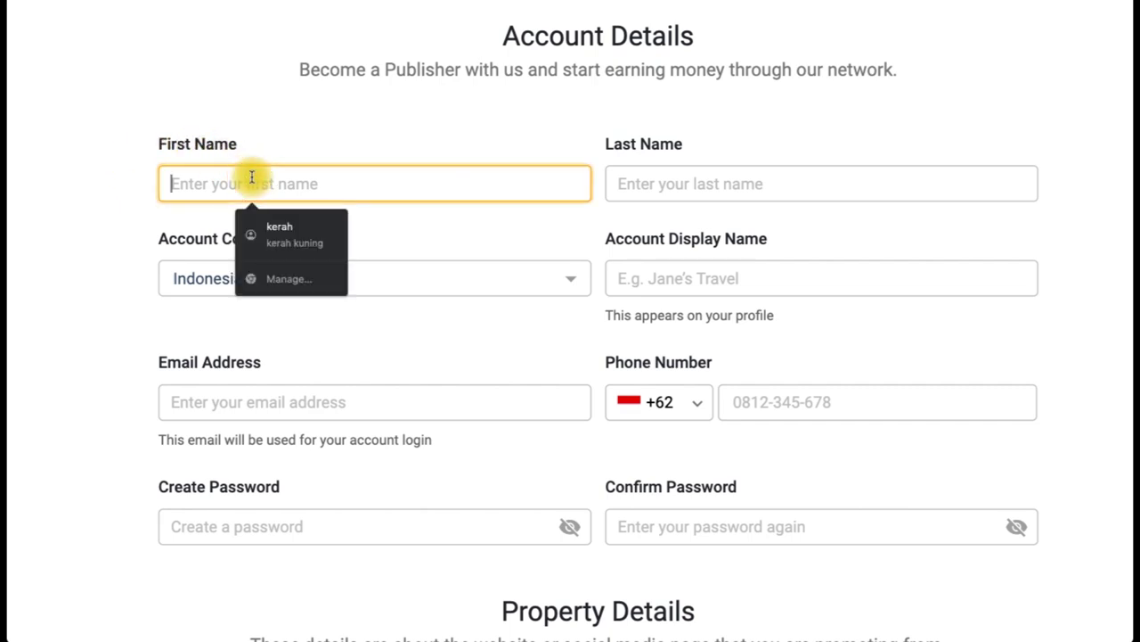
pyautogui.write('kerah')
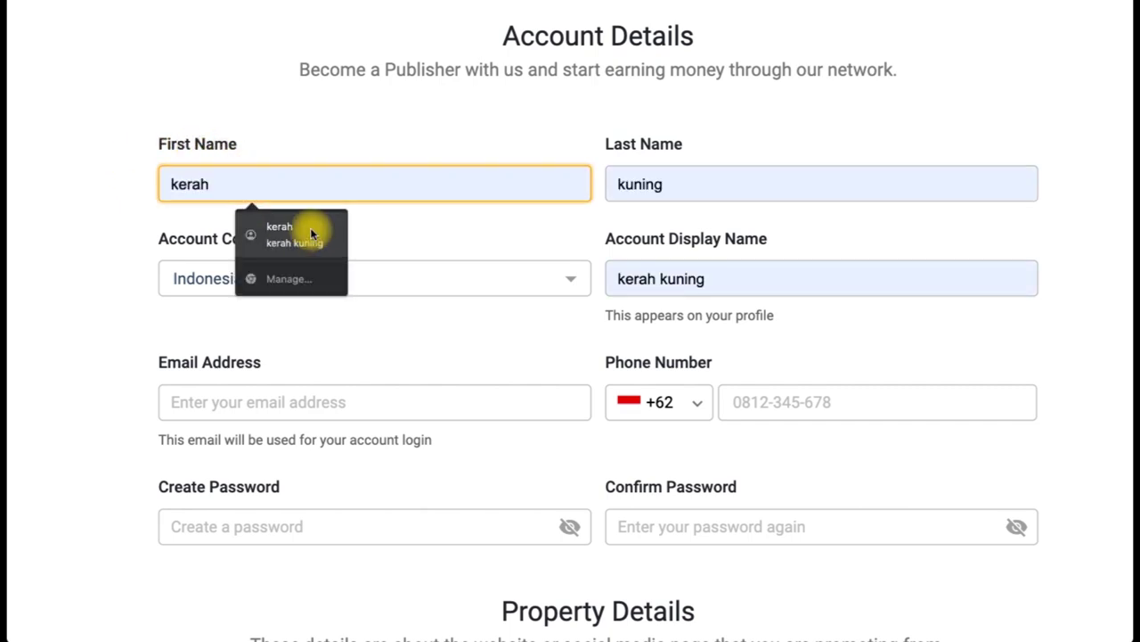
pyautogui.click(307, 223)
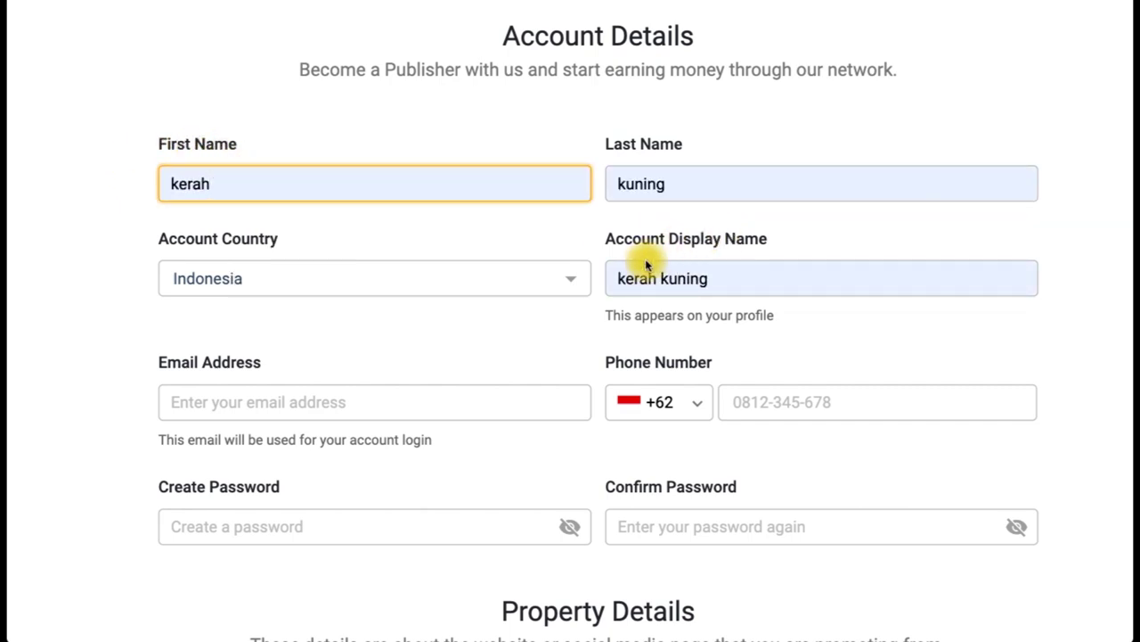
pyautogui.scroll(-1, 519, 323)
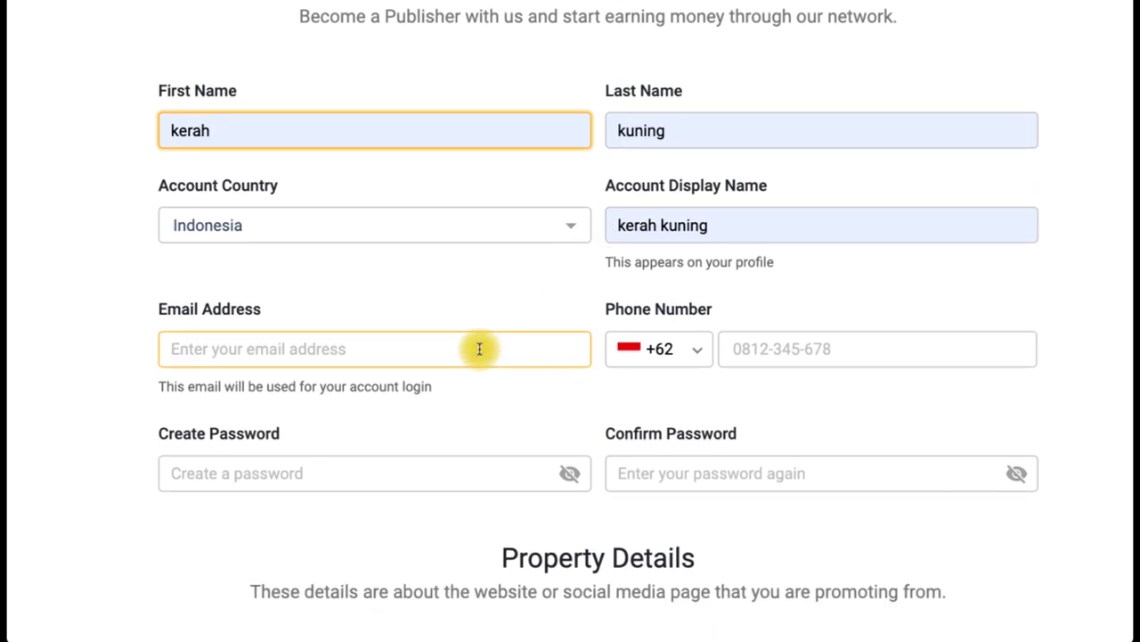
pyautogui.scroll(-1, 478, 347)
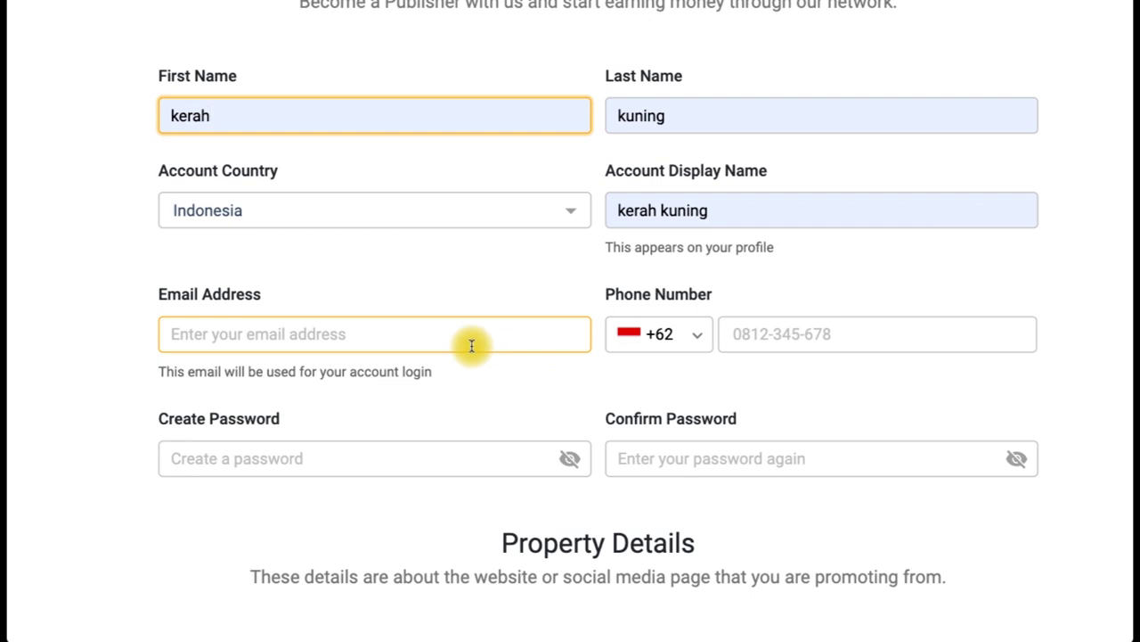
pyautogui.click(472, 345)
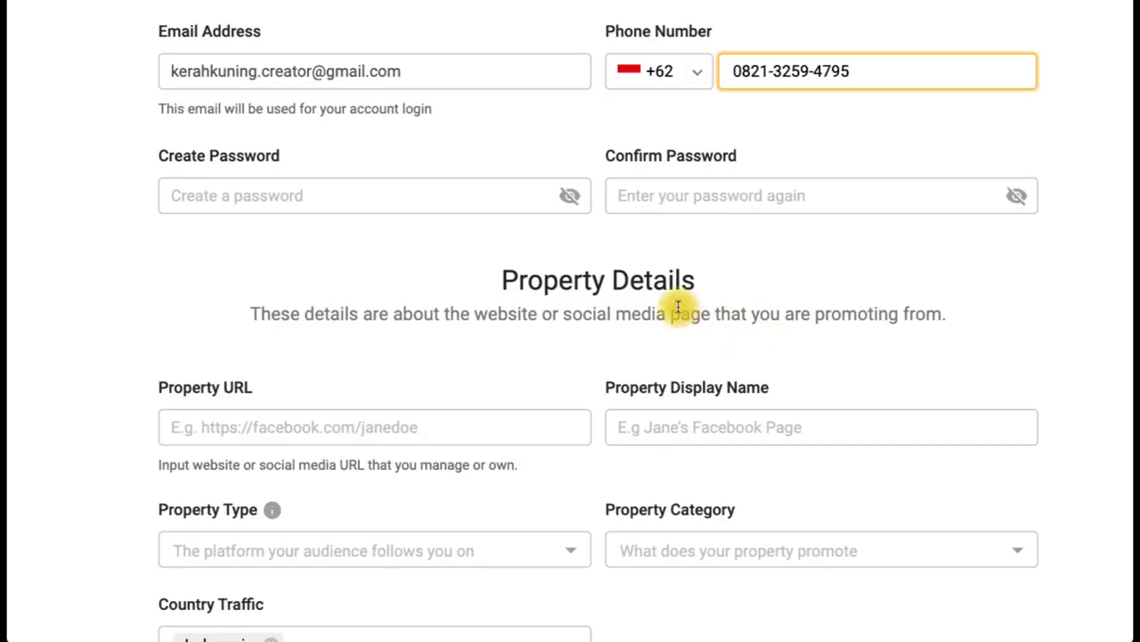
# Enter the account password and repeat it in the confirmation field.
pyautogui.click(410, 194)
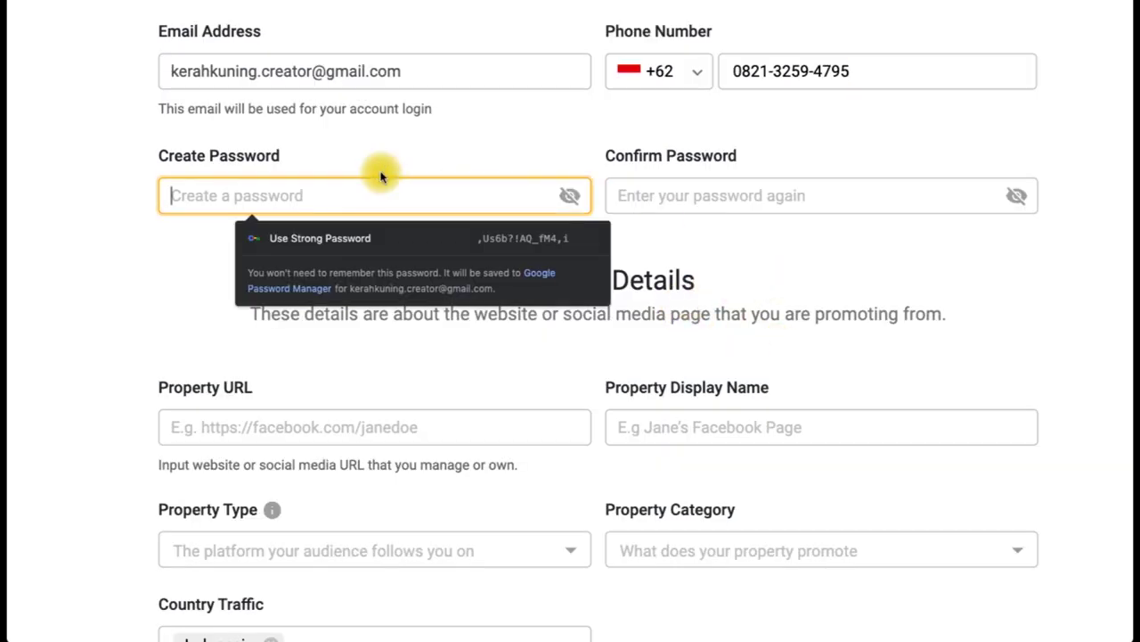
pyautogui.hotkey('ctrl', 'v')
pyautogui.press('Tab')
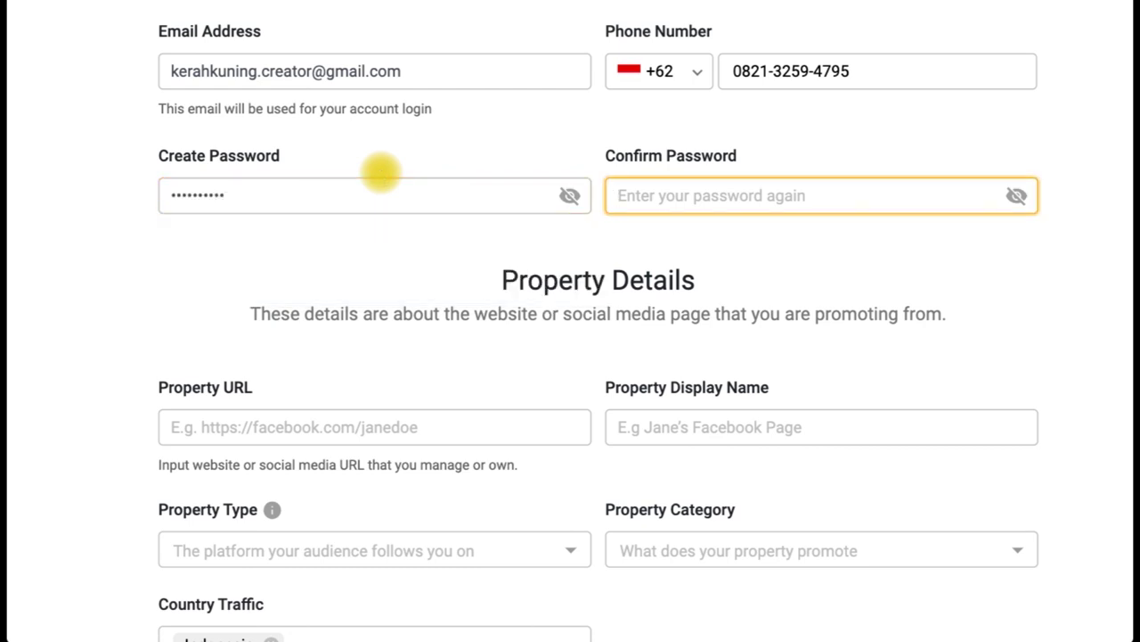
pyautogui.write('••••••••••')
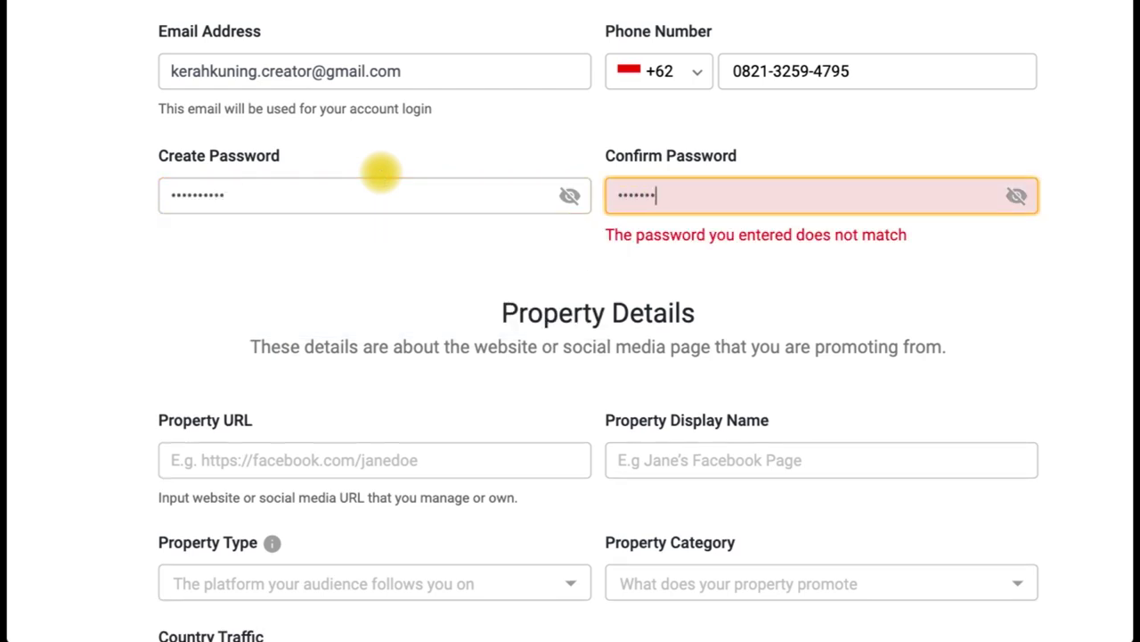
# Paste the Facebook profile link as the property URL and enter the property display name.
pyautogui.scroll(-4, 268, 293)
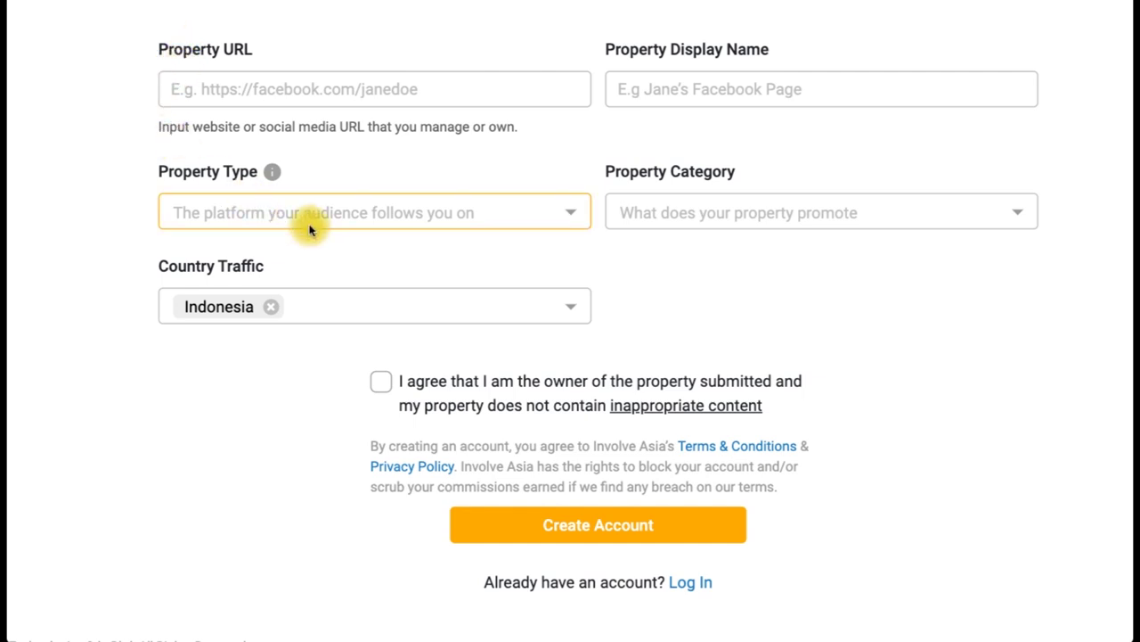
pyautogui.click(544, 90)
pyautogui.hotkey('ctrl', 'v')
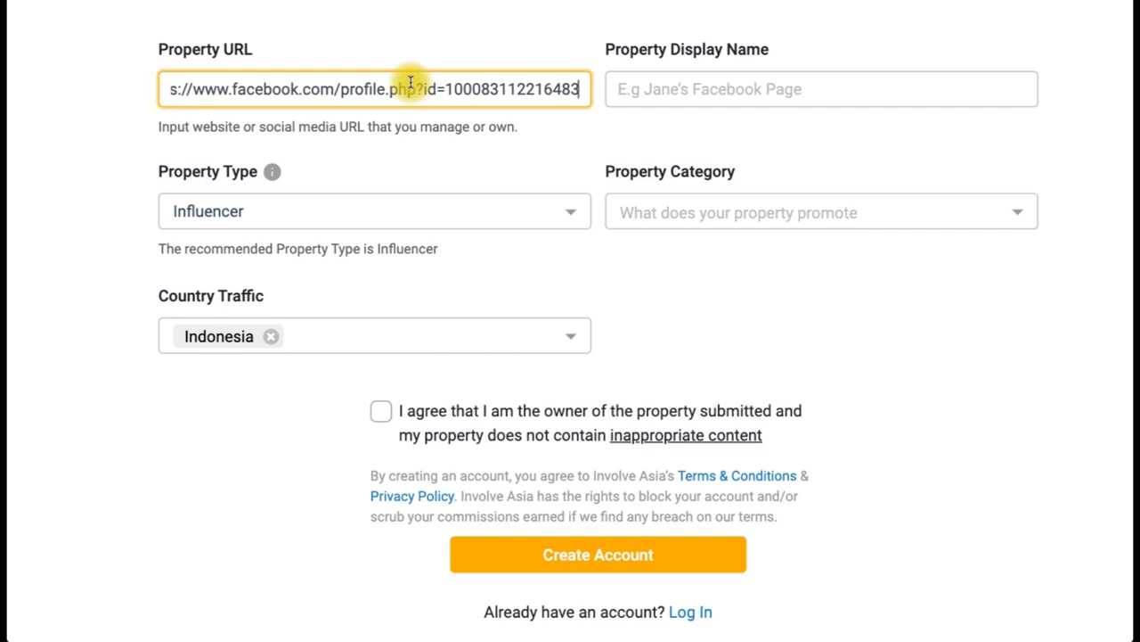
pyautogui.click(688, 91)
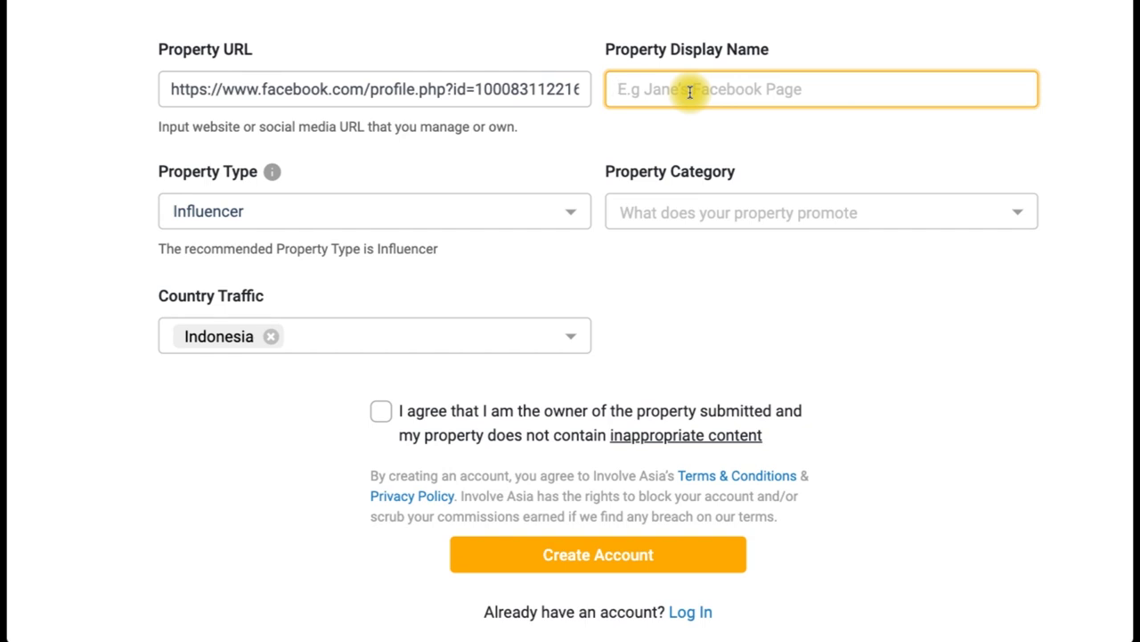
pyautogui.write('kerahkuning')
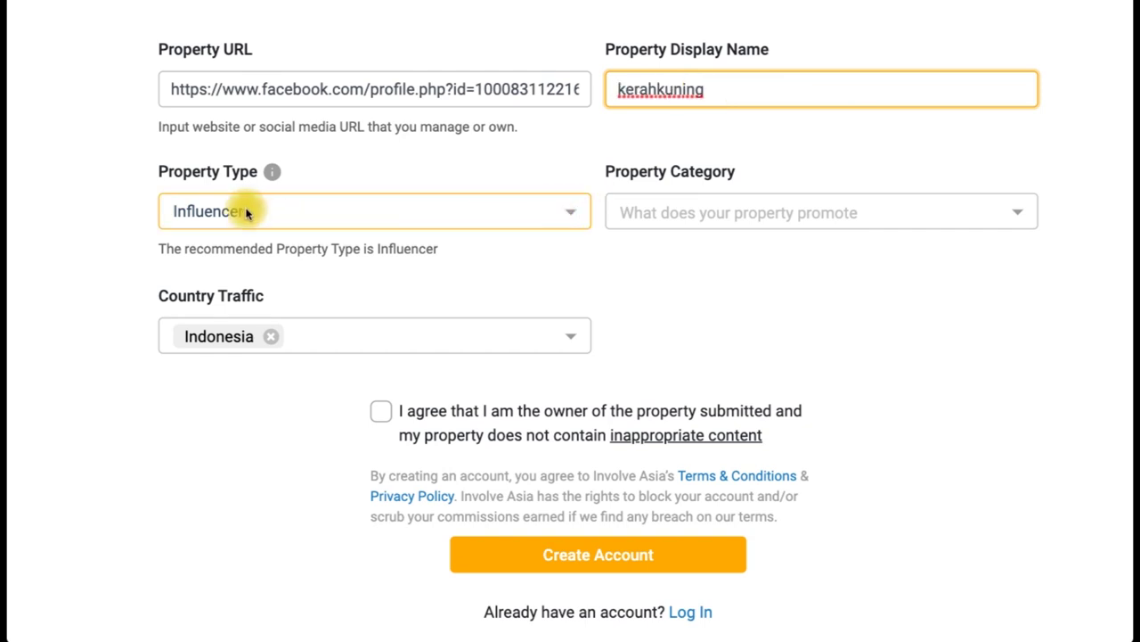
# Set the property category to Others, agree to the property ownership statement and create the account.
pyautogui.click(726, 213)
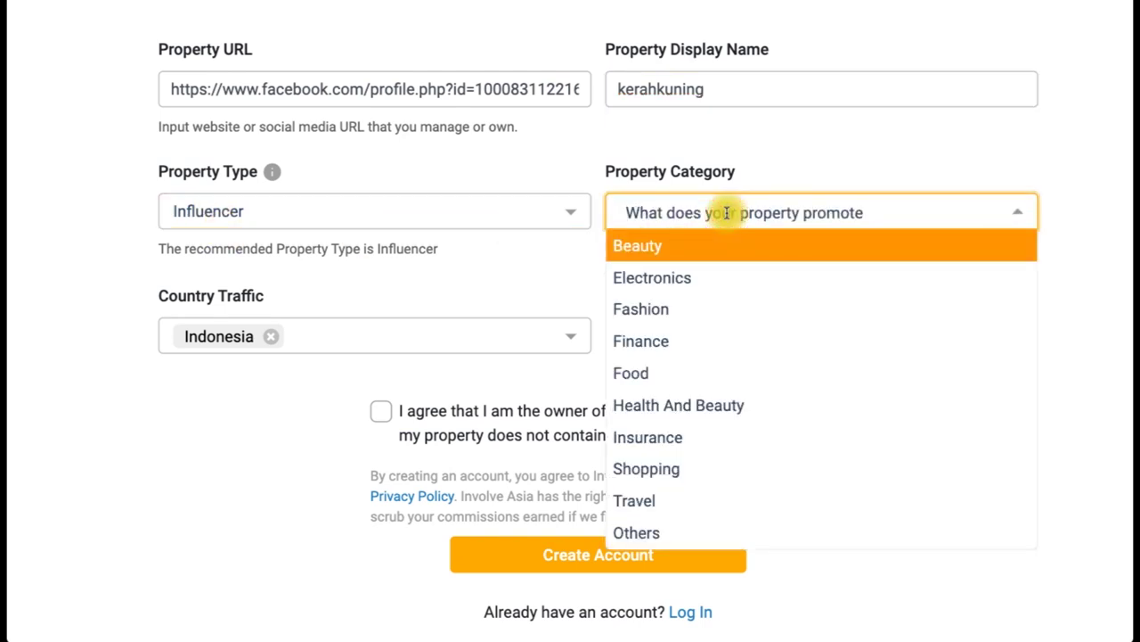
pyautogui.scroll(-1, 677, 356)
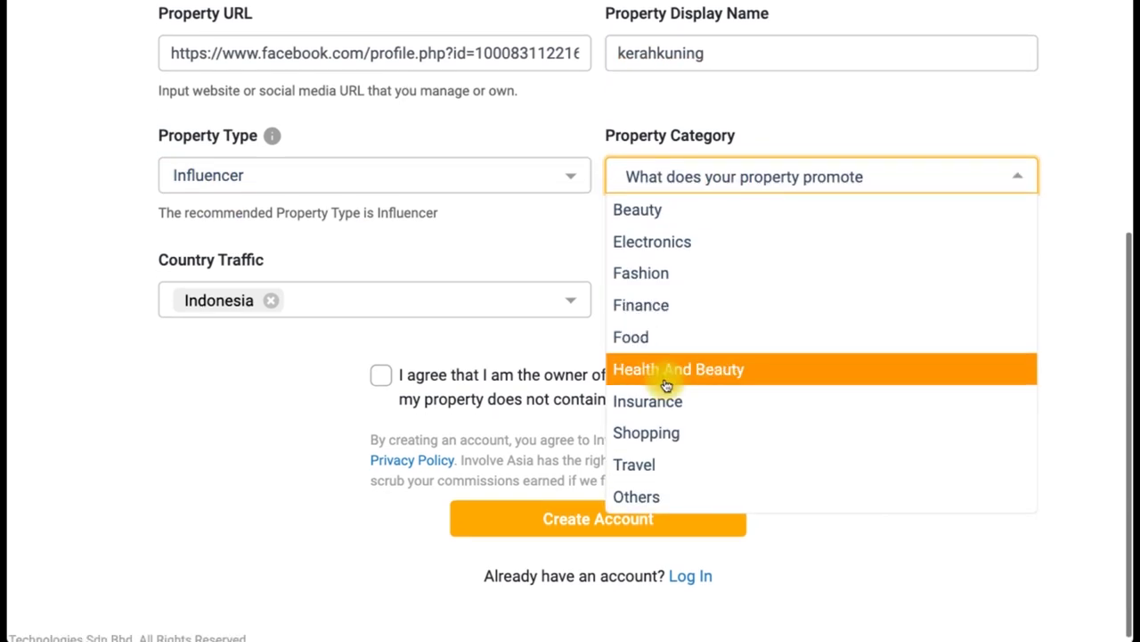
pyautogui.click(645, 495)
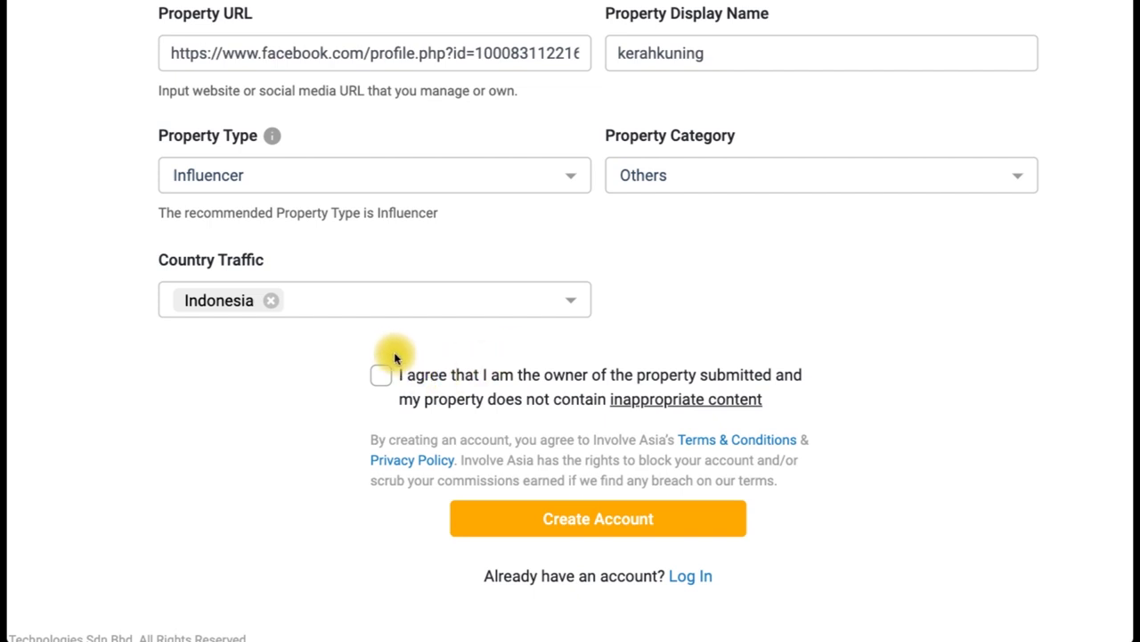
pyautogui.click(379, 378)
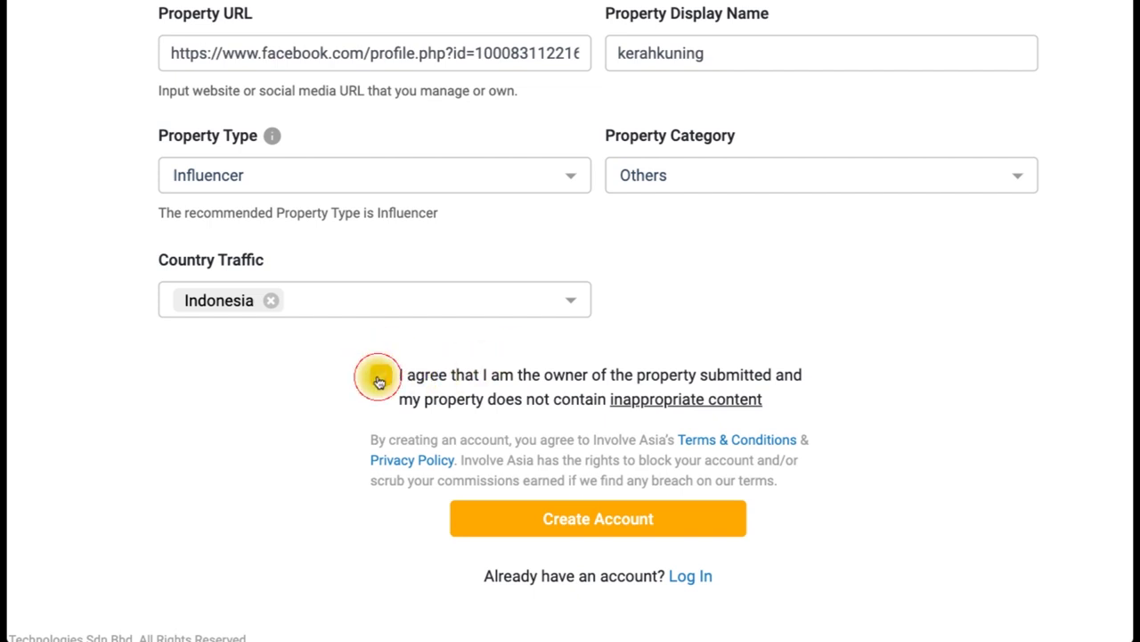
pyautogui.click(550, 520)
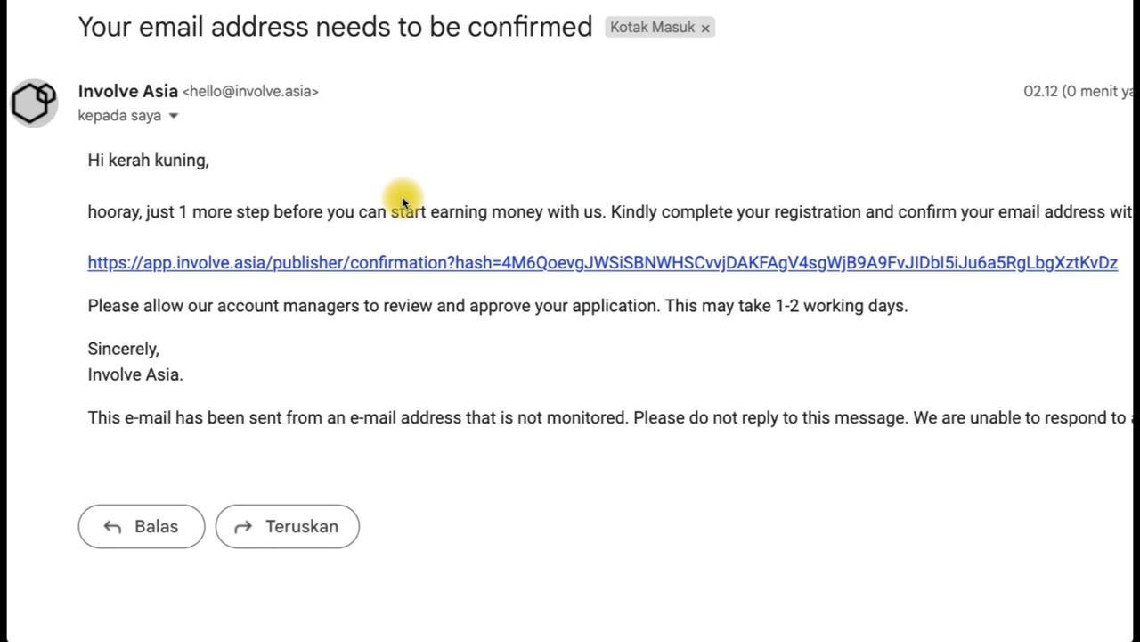
# Confirm the email address through the link in the Involve Asia message, decline website notifications and open the publisher dashboard.
pyautogui.click(401, 263)
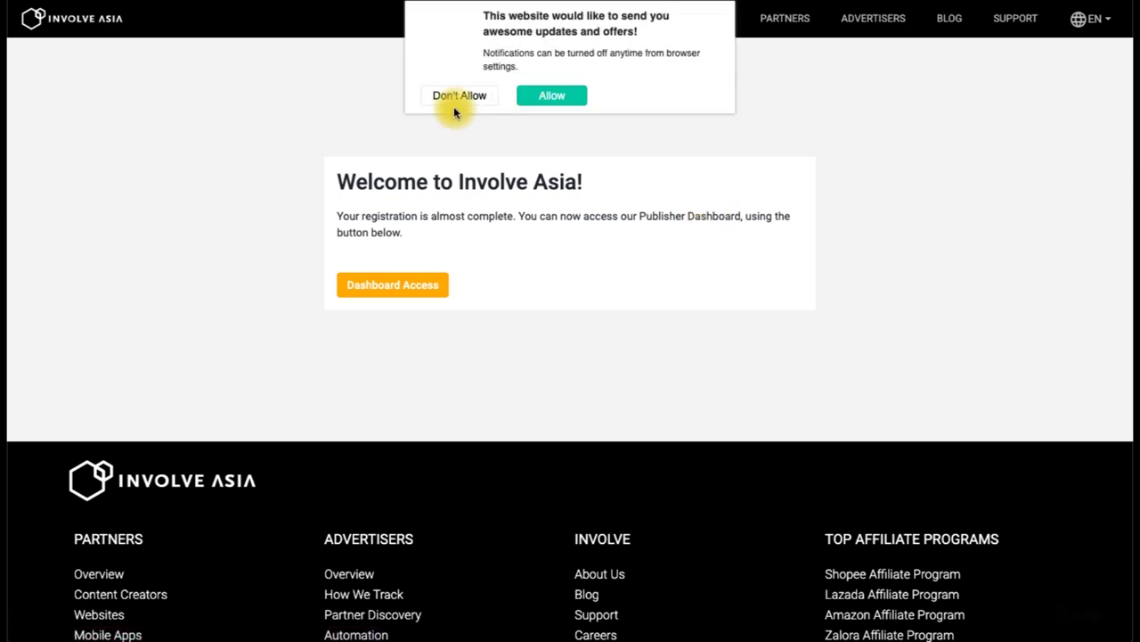
pyautogui.click(438, 93)
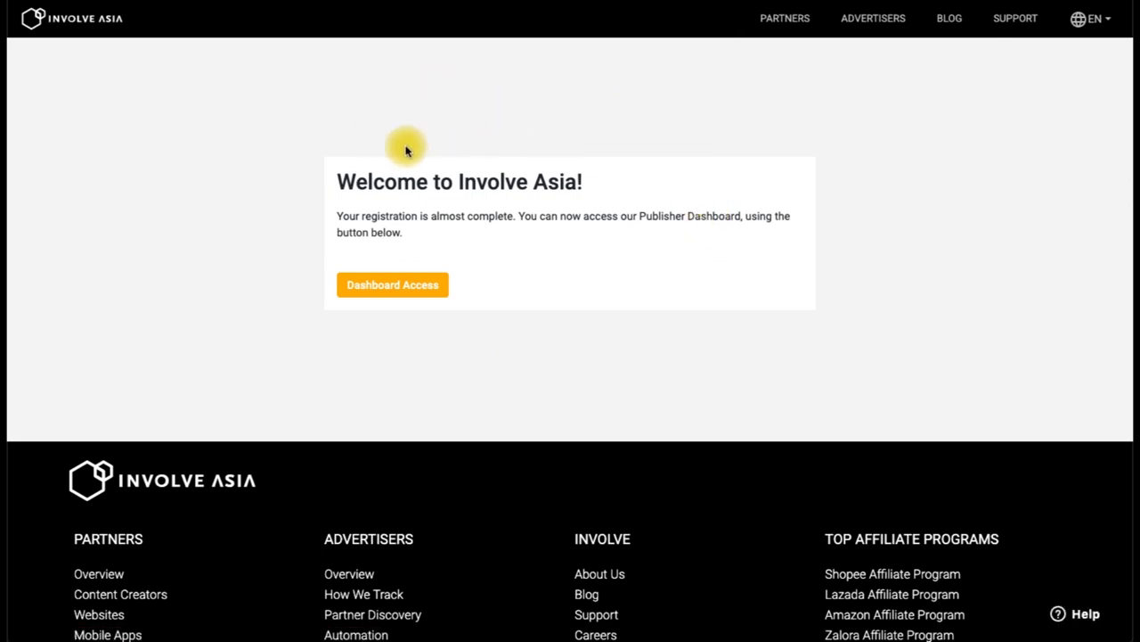
pyautogui.click(406, 284)
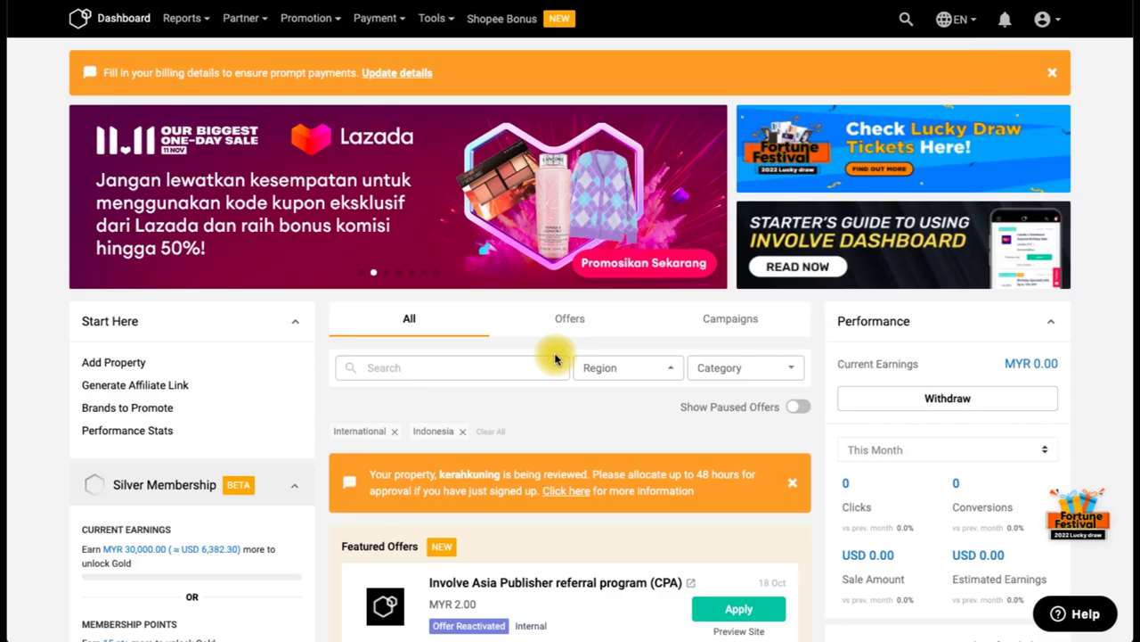
# Browse the featured and latest offers on the dashboard and examine their brands, commission rates and campaign periods.
pyautogui.scroll(-2, 555, 359)
pyautogui.scroll(-4, 555, 358)
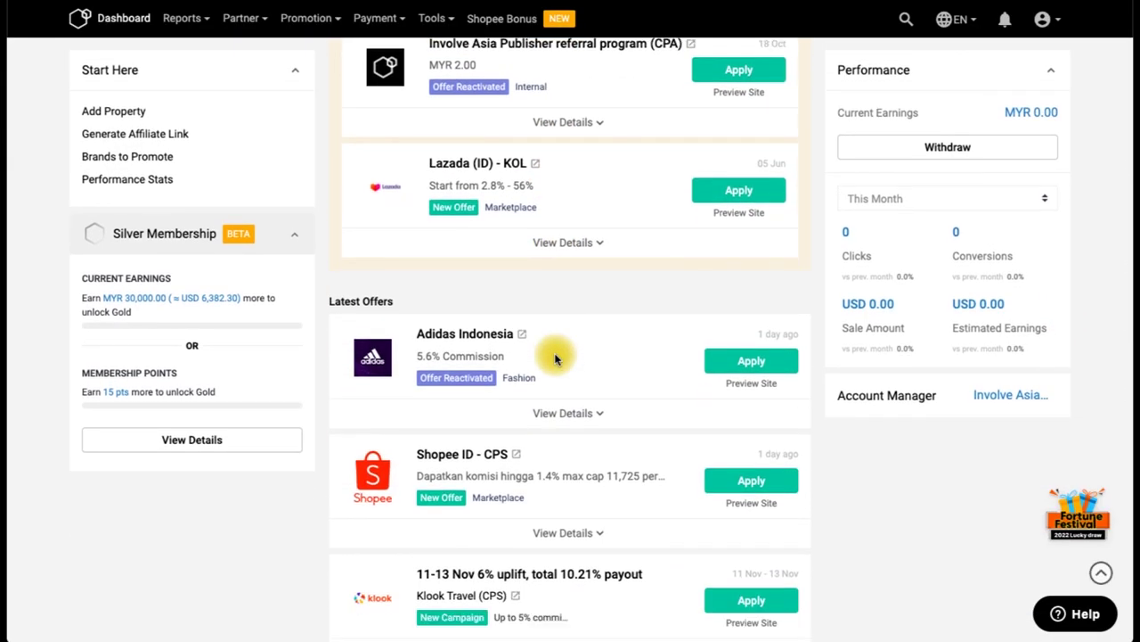
pyautogui.scroll(-11, 554, 359)
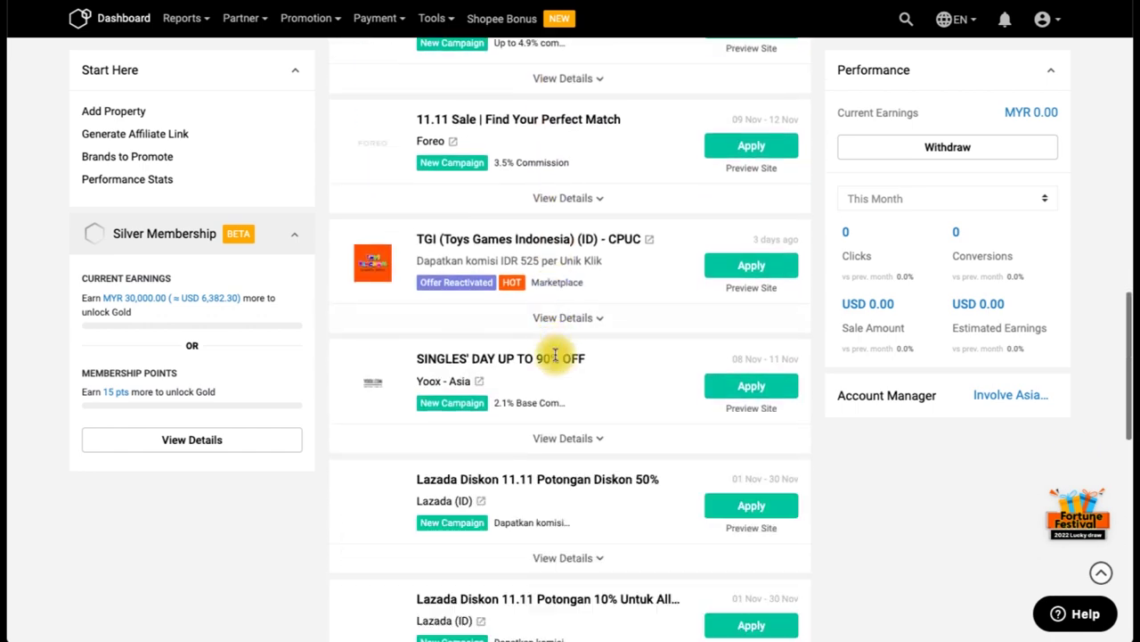
pyautogui.scroll(-1, 555, 357)
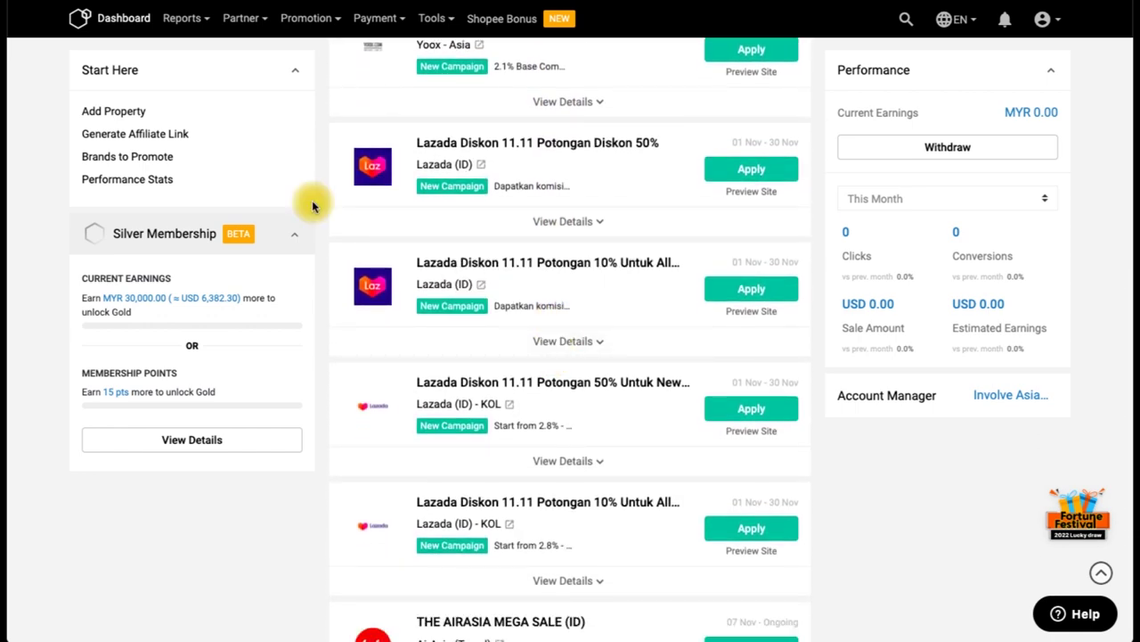
pyautogui.scroll(11, 312, 206)
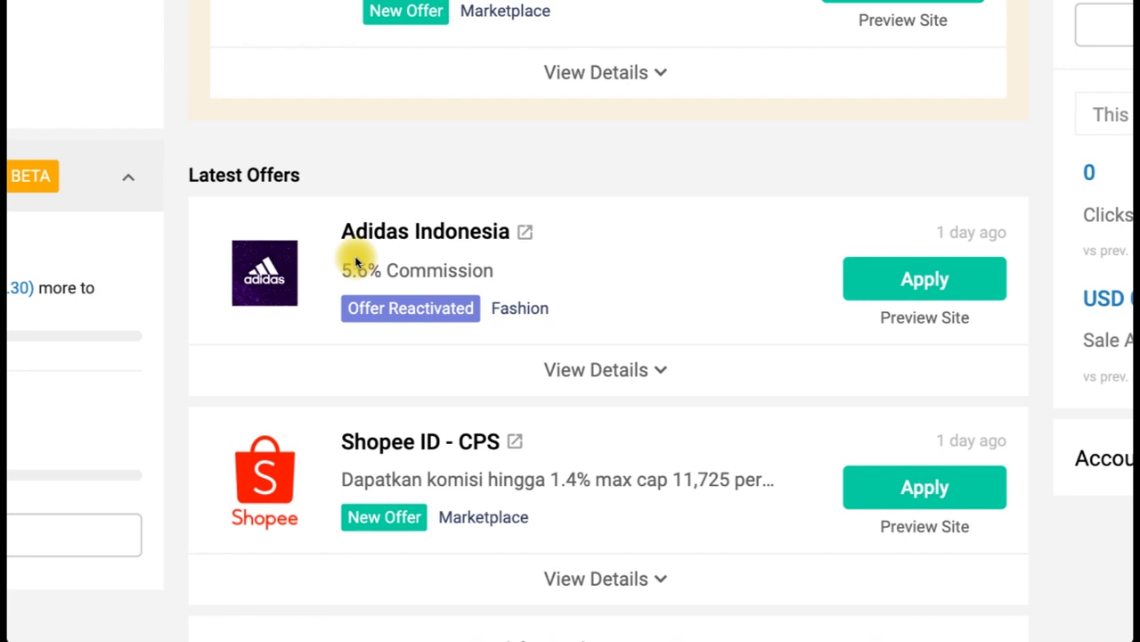
pyautogui.scroll(-5, 356, 261)
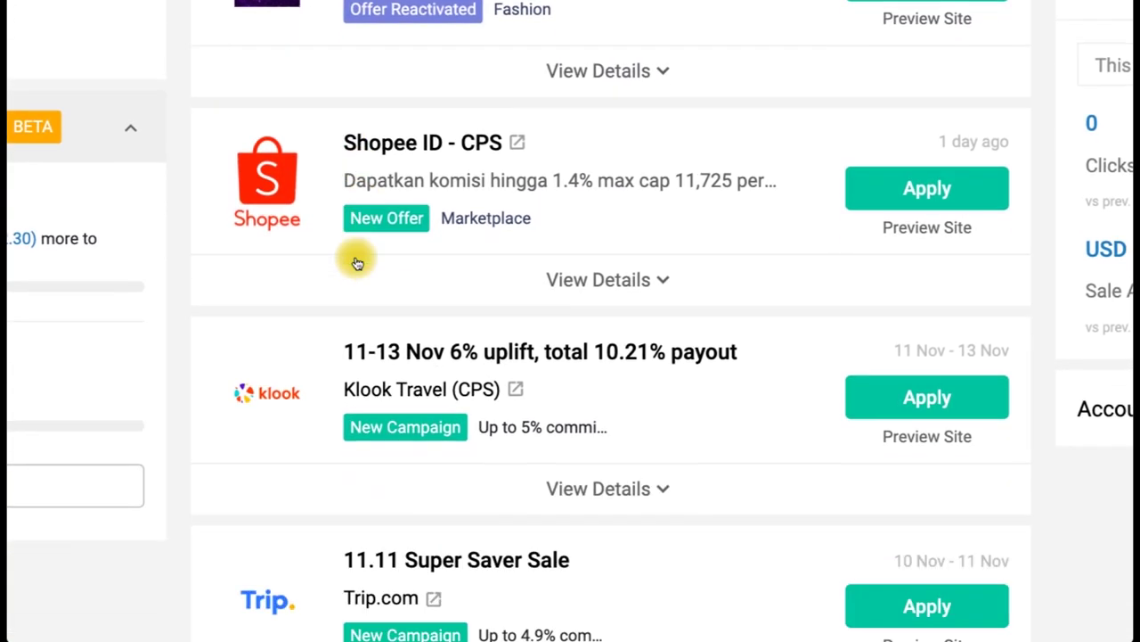
pyautogui.scroll(-2, 355, 257)
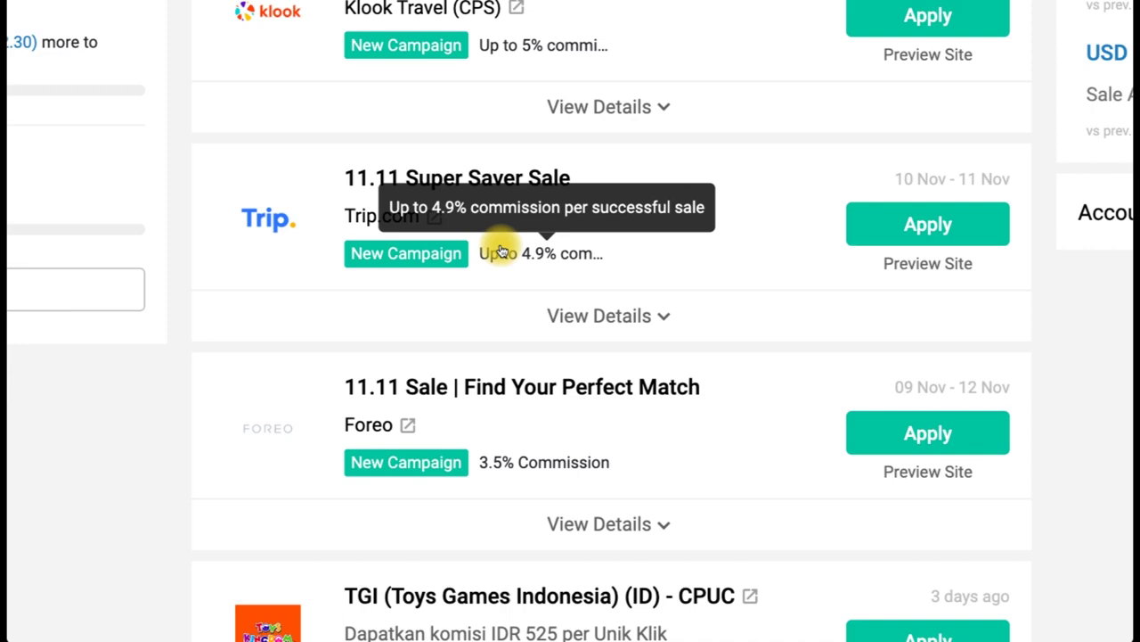
pyautogui.scroll(-9, 501, 252)
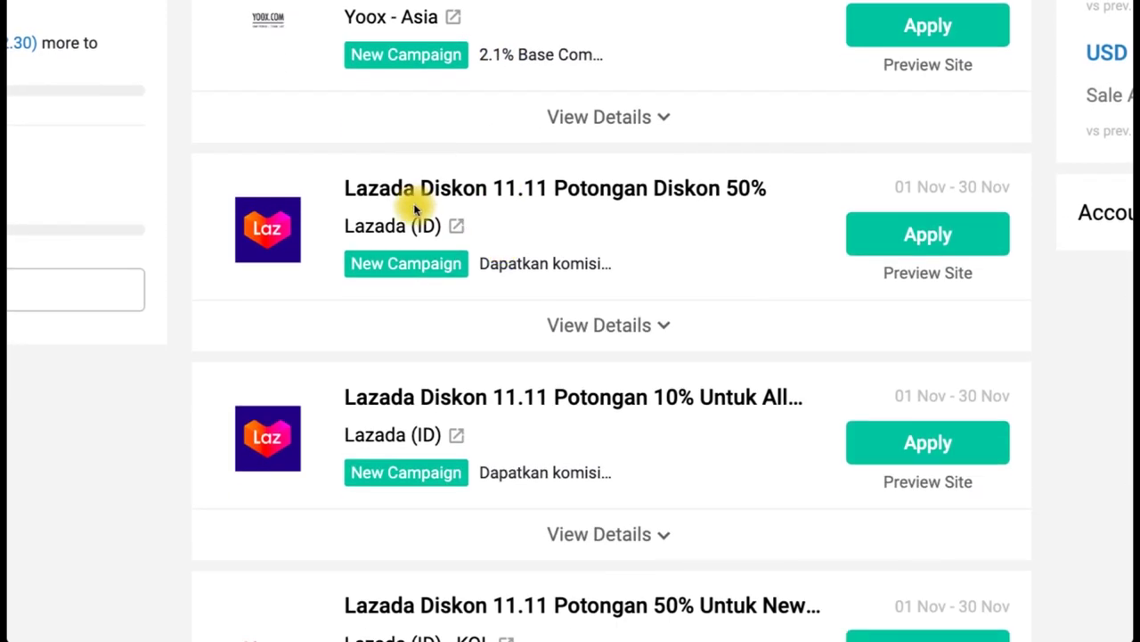
pyautogui.scroll(-5, 413, 204)
pyautogui.scroll(-4, 413, 203)
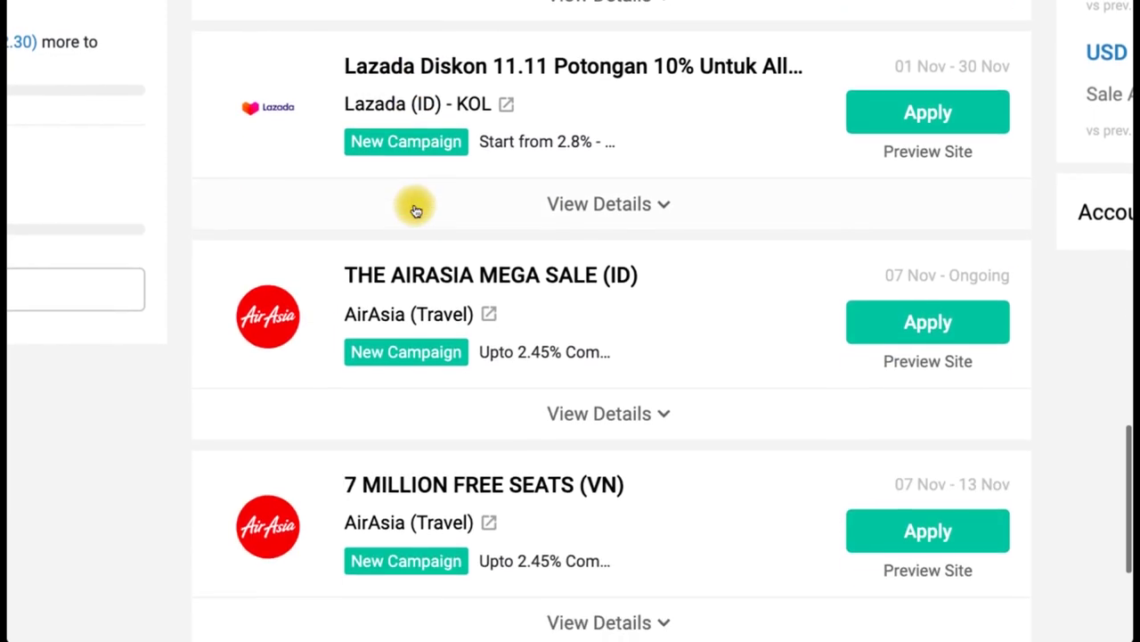
pyautogui.scroll(1, 415, 208)
pyautogui.scroll(6, 415, 210)
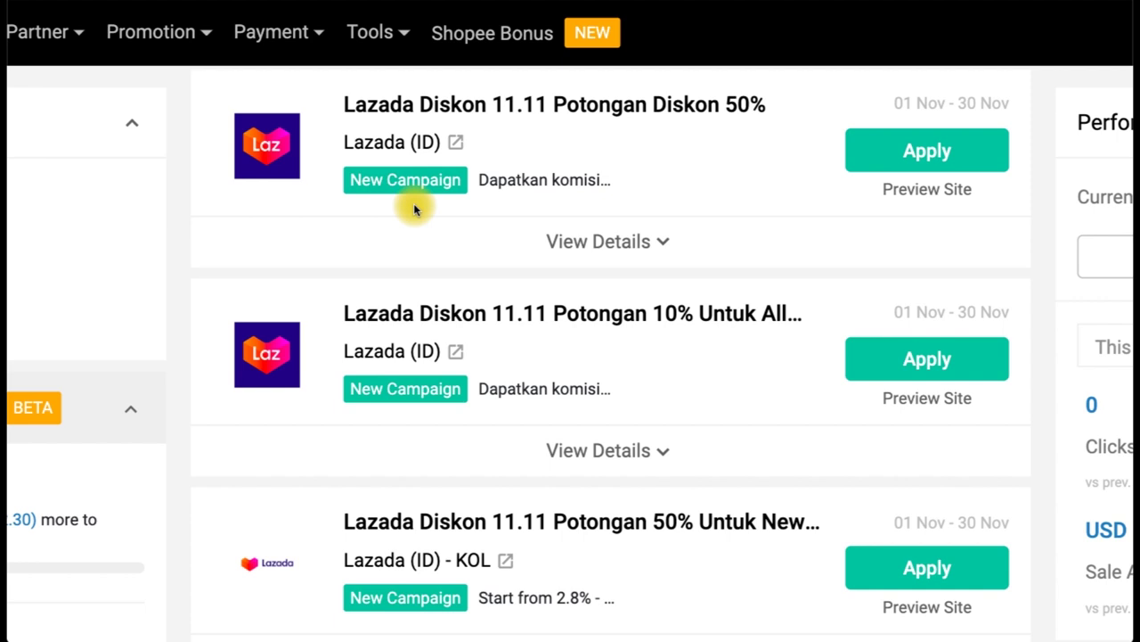
pyautogui.scroll(-10, 414, 205)
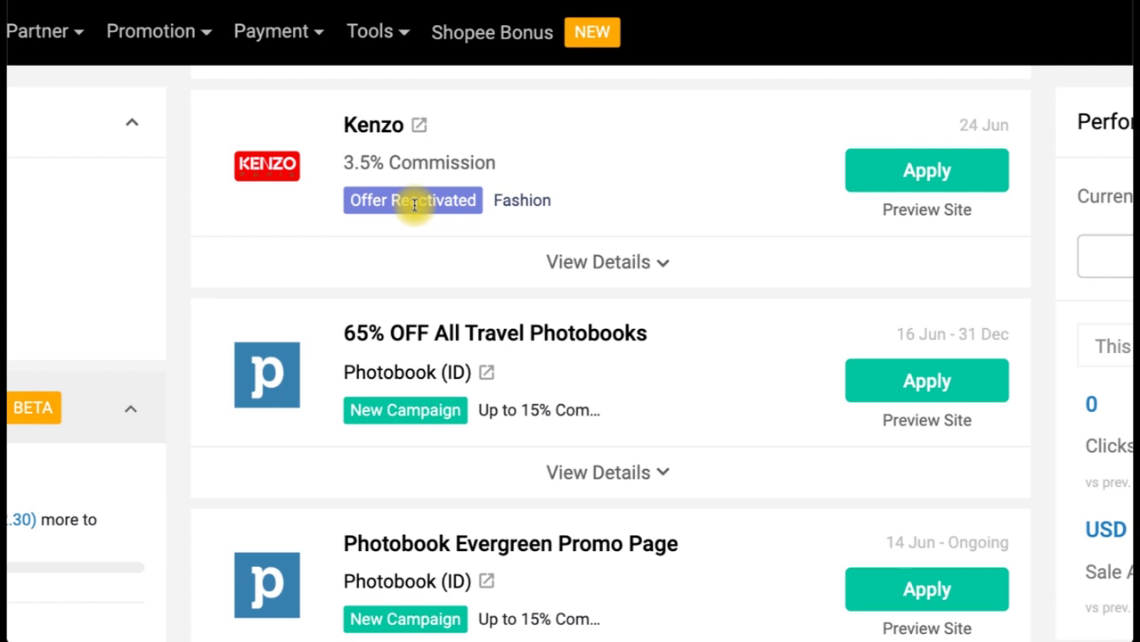
# Examine the remaining offers and the dashboard's Performance summary of current earnings, clicks, conversions, sale amount and estimated earnings.
pyautogui.scroll(-10, 414, 203)
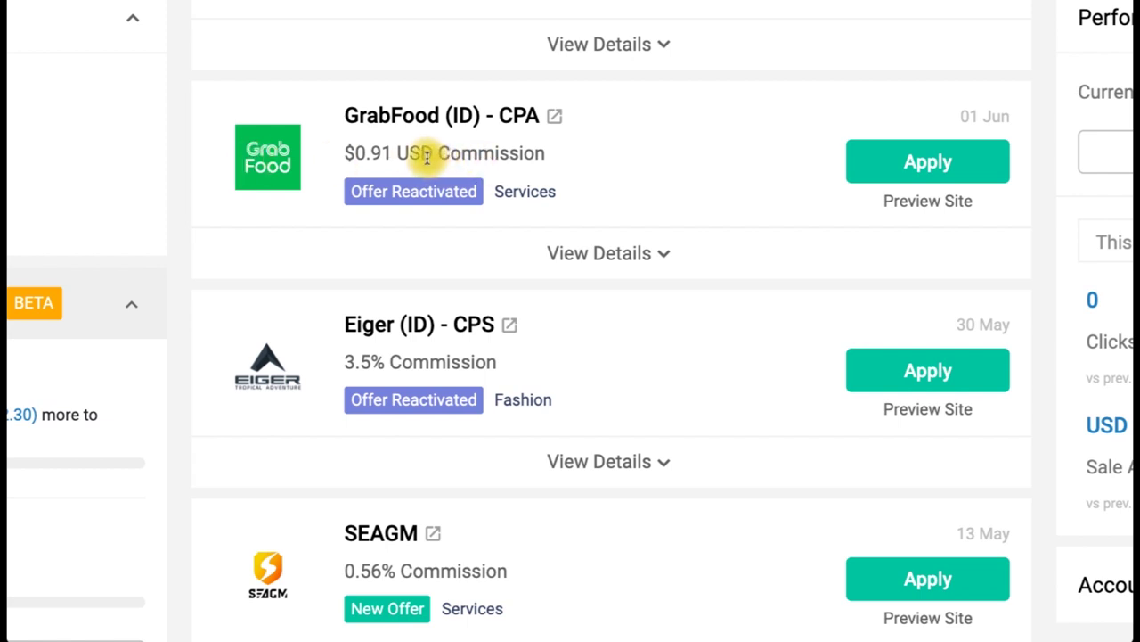
pyautogui.scroll(1, 427, 157)
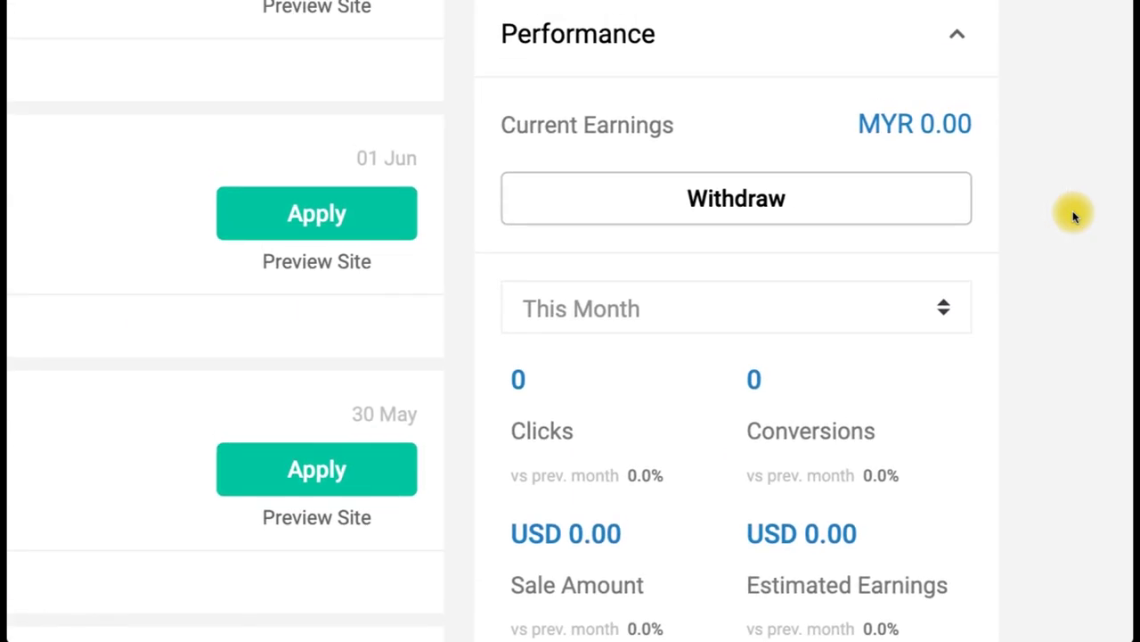
pyautogui.scroll(-1, 1073, 211)
pyautogui.scroll(-1, 970, 237)
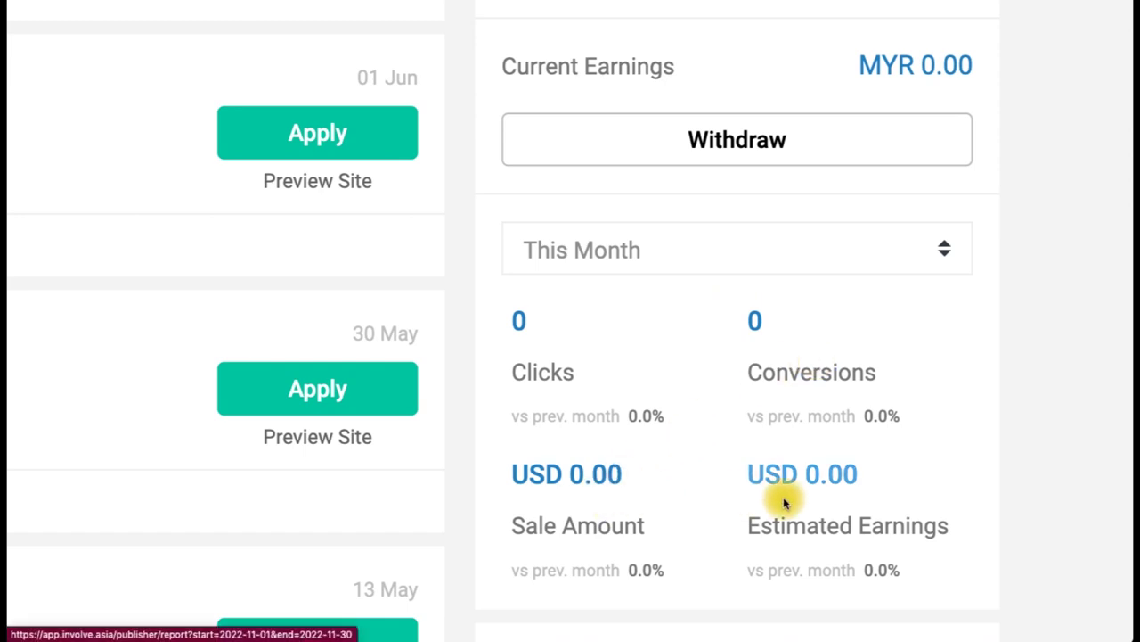
pyautogui.scroll(1, 904, 178)
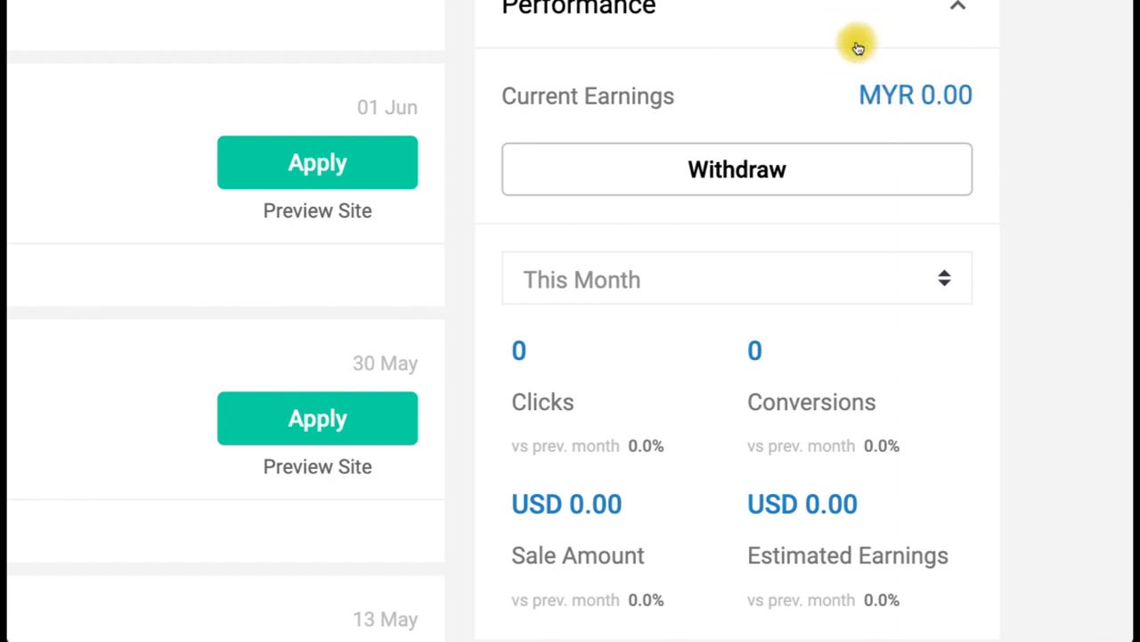
pyautogui.scroll(-3, 724, 172)
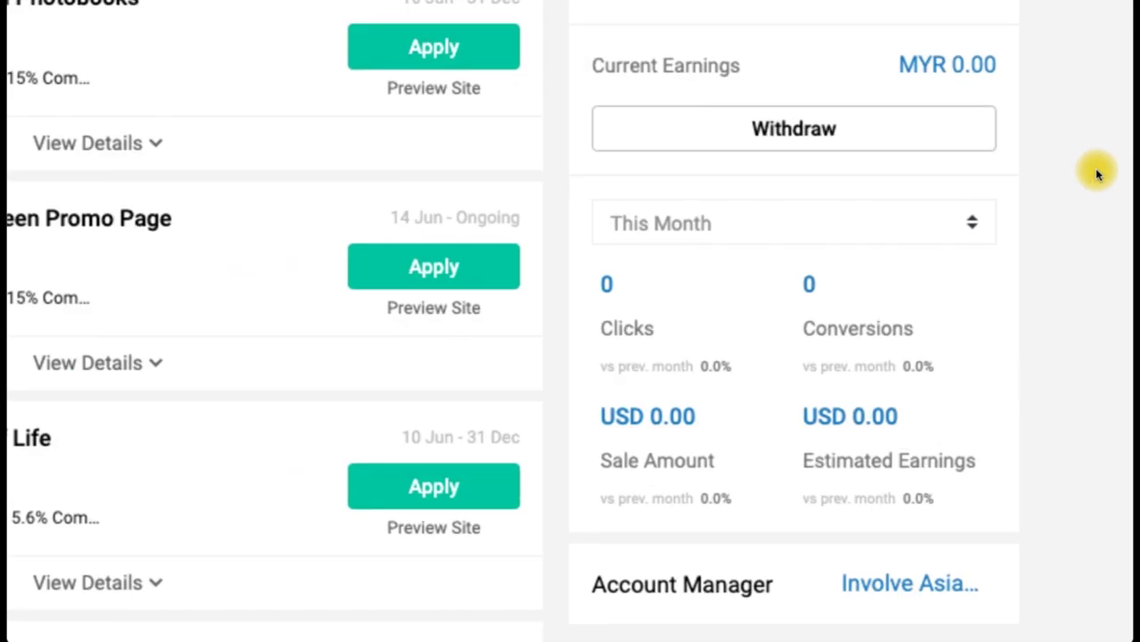
pyautogui.scroll(2, 1096, 170)
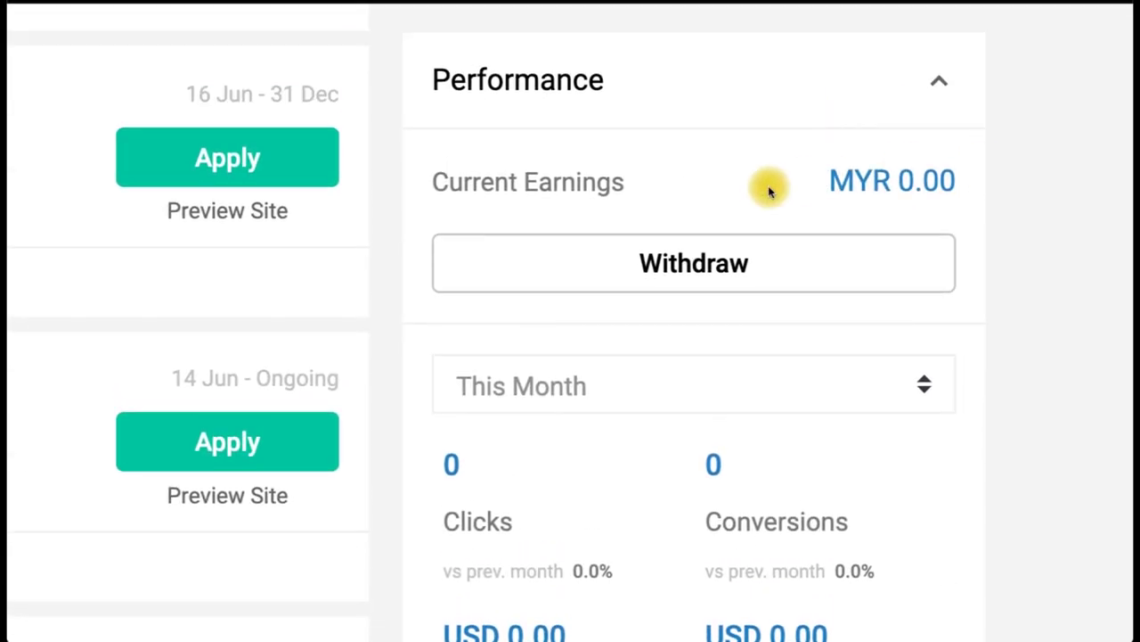
# Open the earnings withdrawal page and examine its withdrawal criteria, commission statuses and payment history.
pyautogui.click(697, 258)
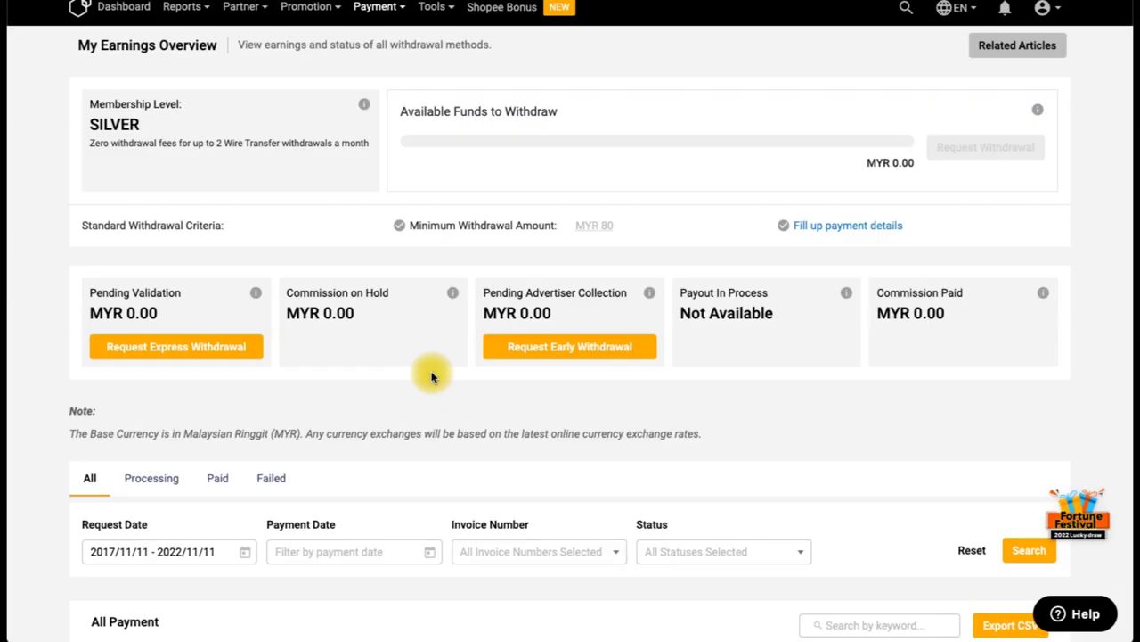
pyautogui.scroll(-3, 433, 374)
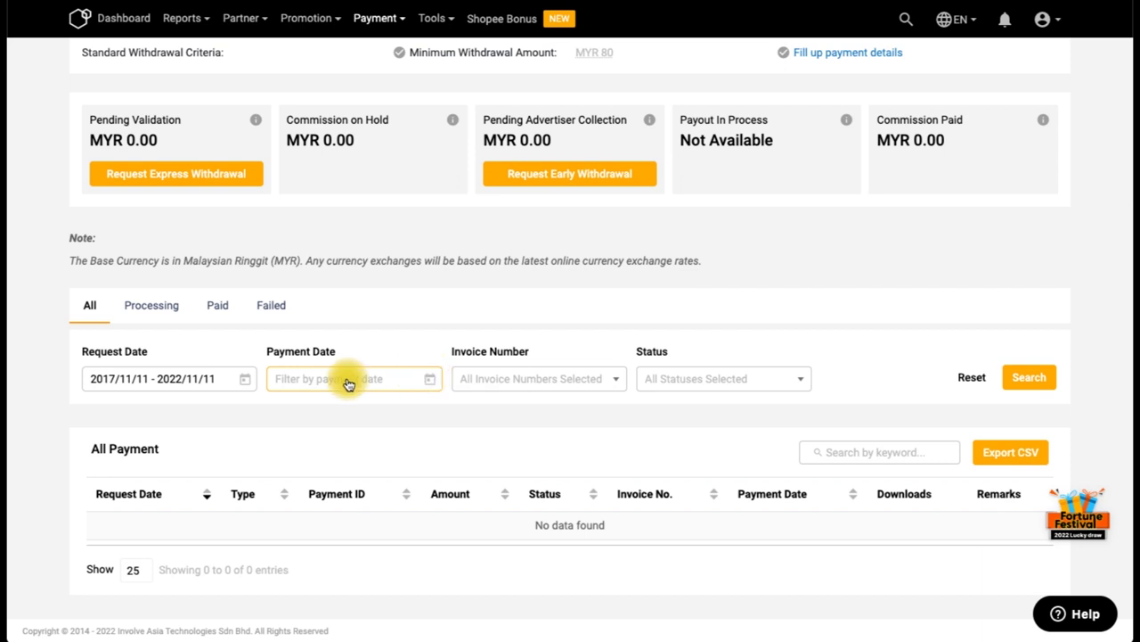
pyautogui.scroll(2, 639, 190)
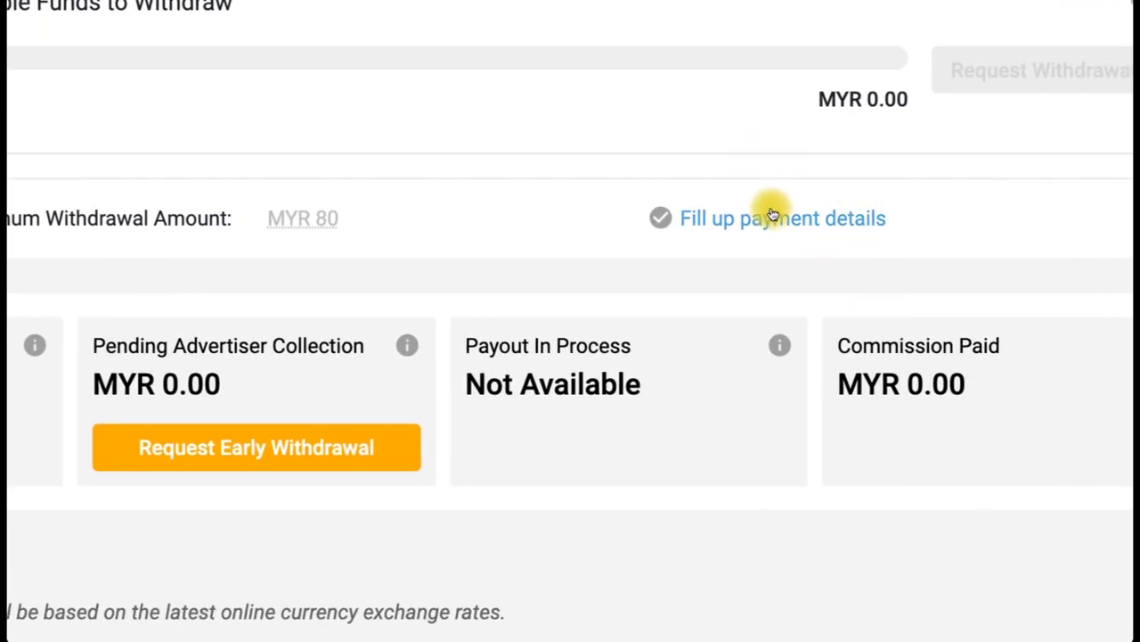
# Open the form for filling up payment details and check which preferred payment methods it offers, keeping PayPal.
pyautogui.click(774, 224)
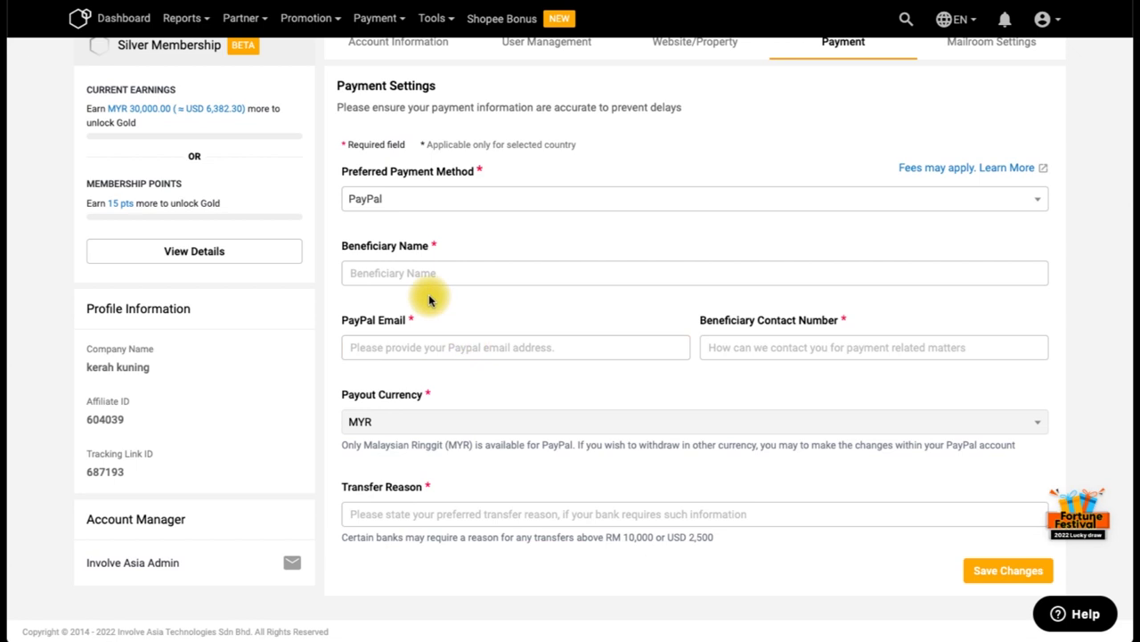
pyautogui.scroll(3, 466, 261)
pyautogui.scroll(-1, 466, 260)
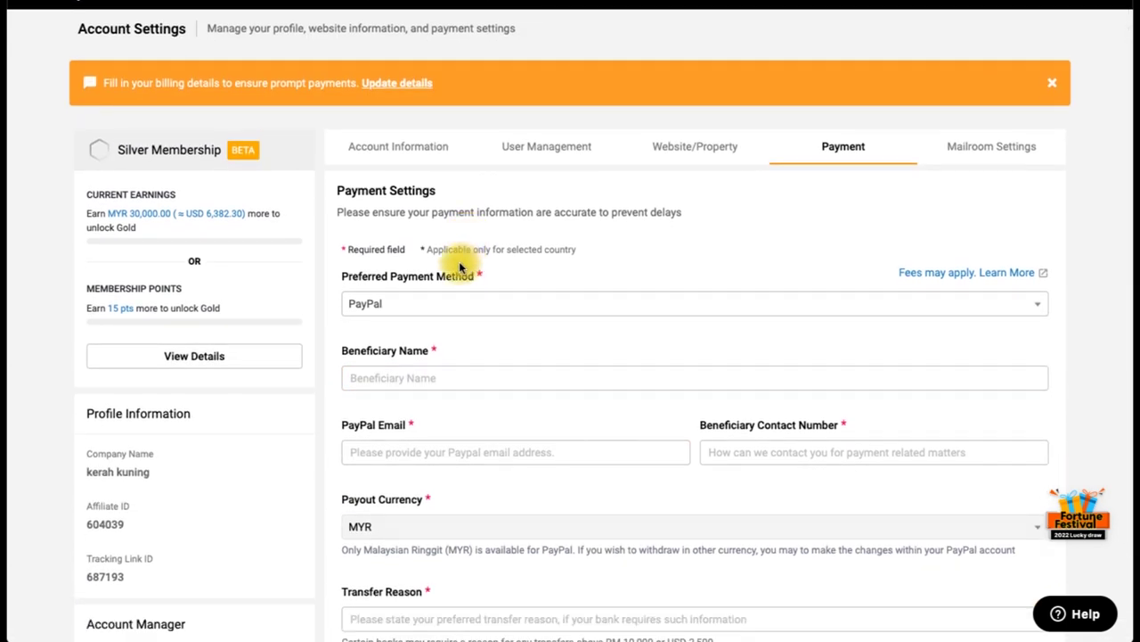
pyautogui.click(436, 309)
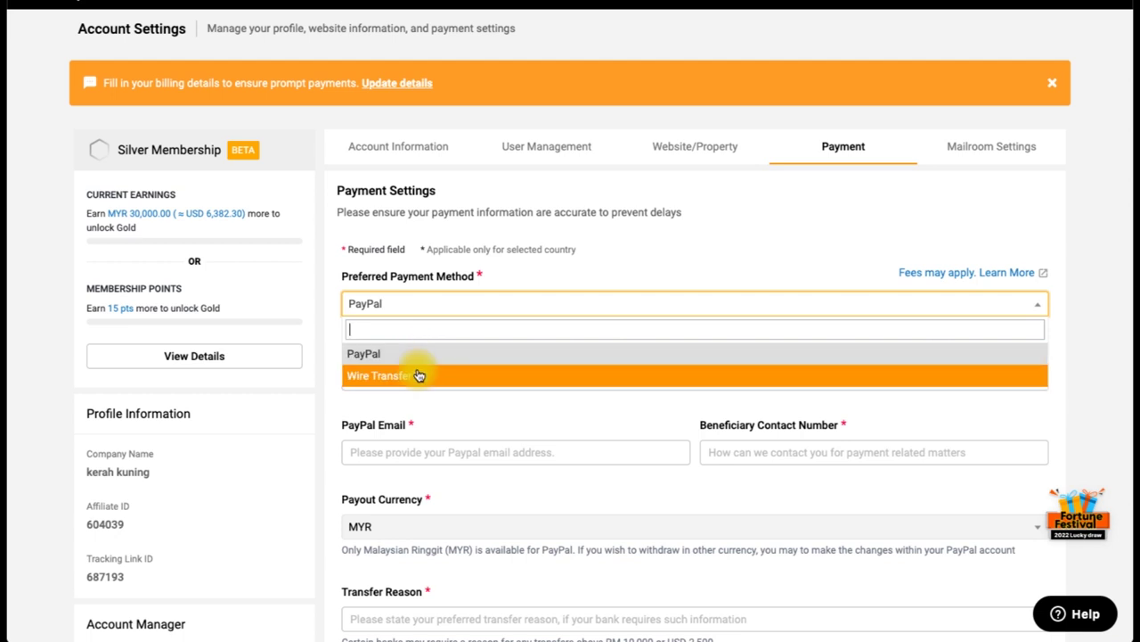
pyautogui.click(325, 311)
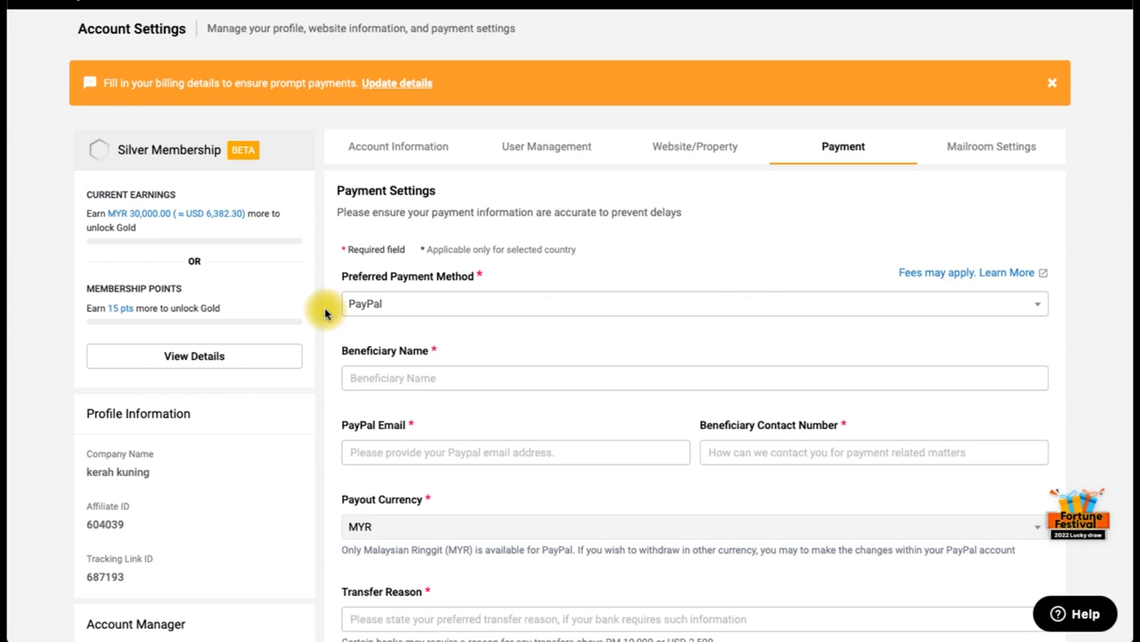
# Review the beneficiary name, PayPal email, contact number, payout currency and transfer reason fields required for PayPal payments.
pyautogui.scroll(-1, 433, 349)
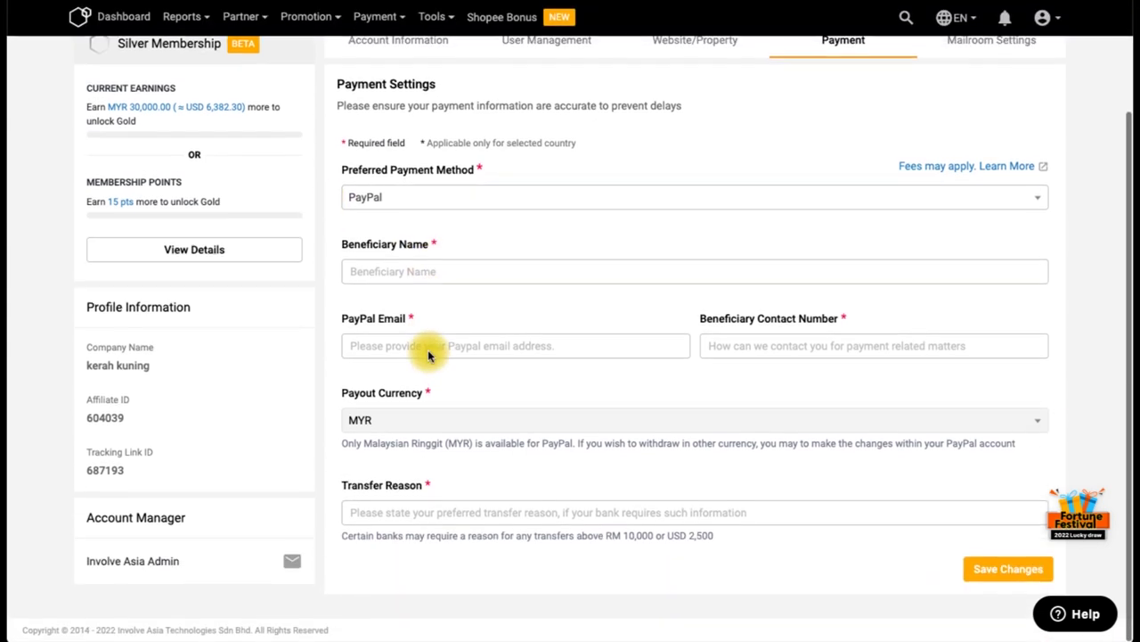
pyautogui.click(425, 352)
pyautogui.click(497, 230)
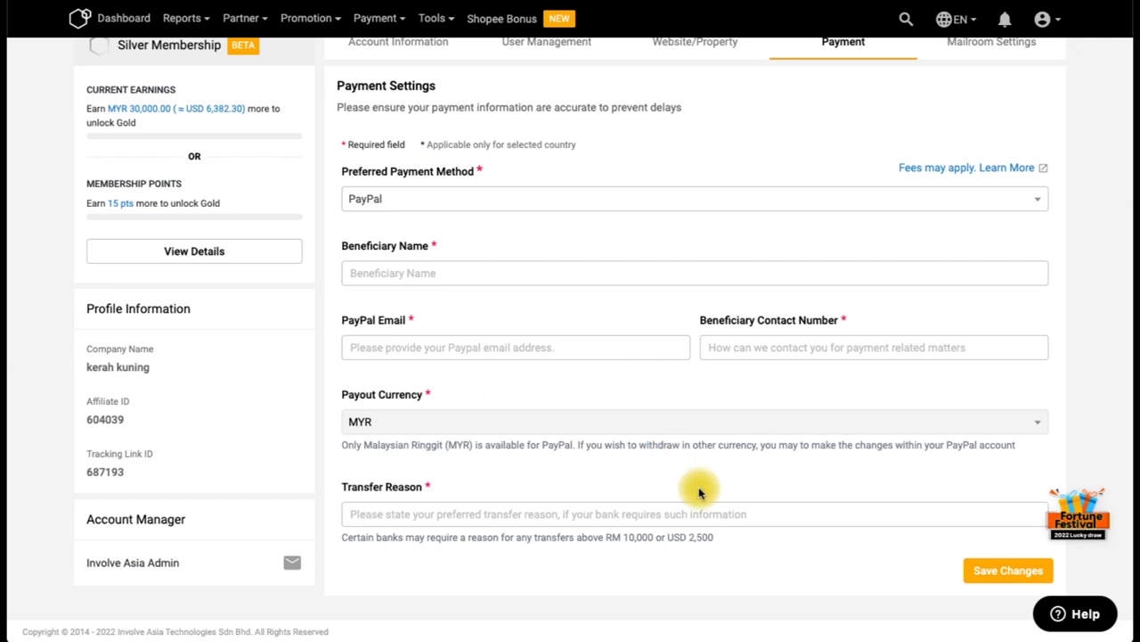